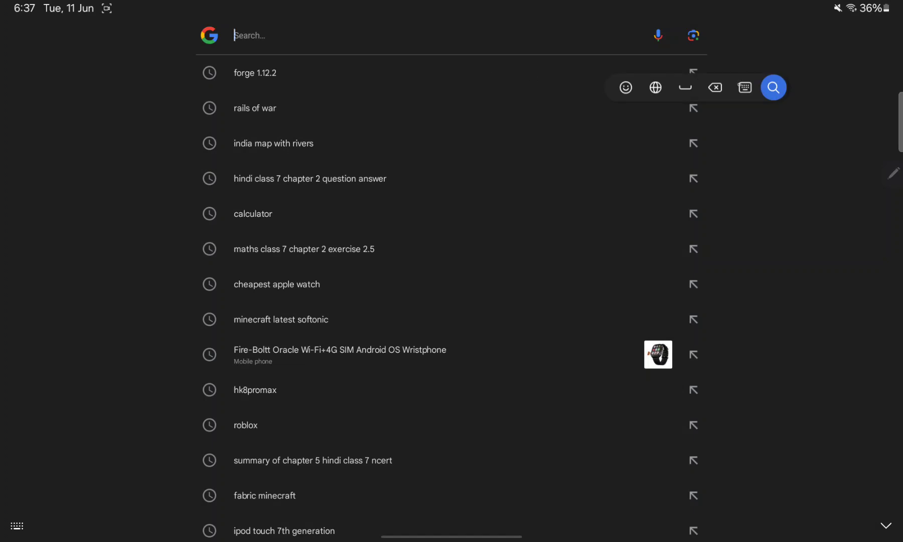
# Search Google for 'forge 1.7.10' by typing 'forge' and picking the suggestion
pyautogui.click(745, 87)
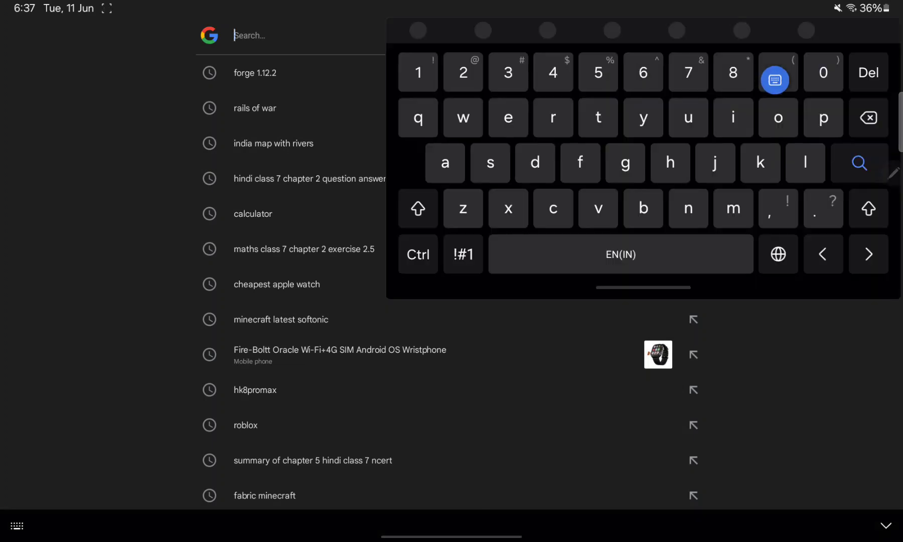
pyautogui.write('forge')
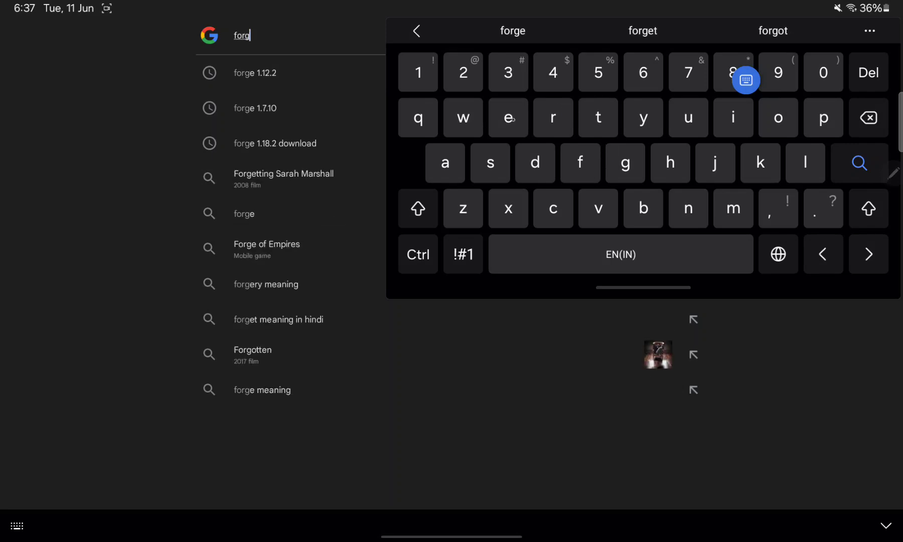
pyautogui.click(315, 100)
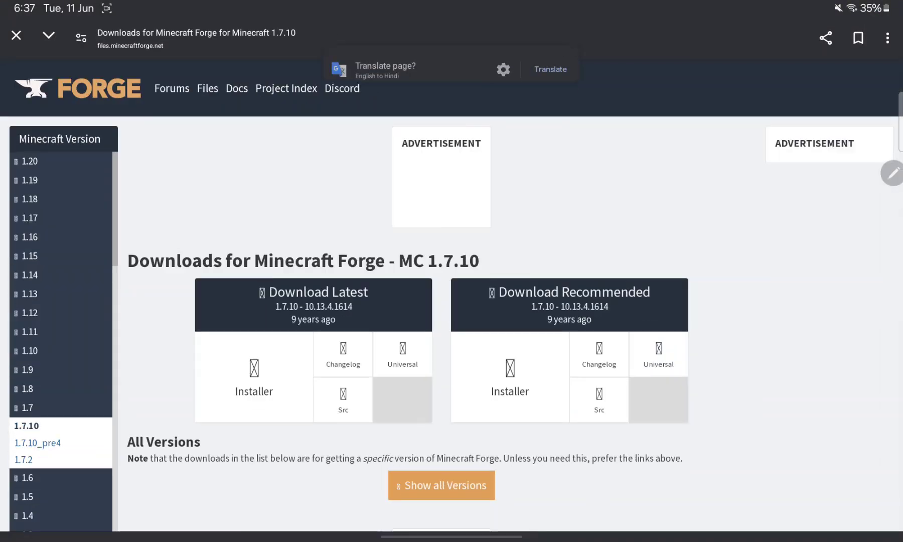
# Request the recommended Forge 1.7.10 installer, retrying until the ad page appears, then skip the ad
pyautogui.scroll(-2, 512, 200)
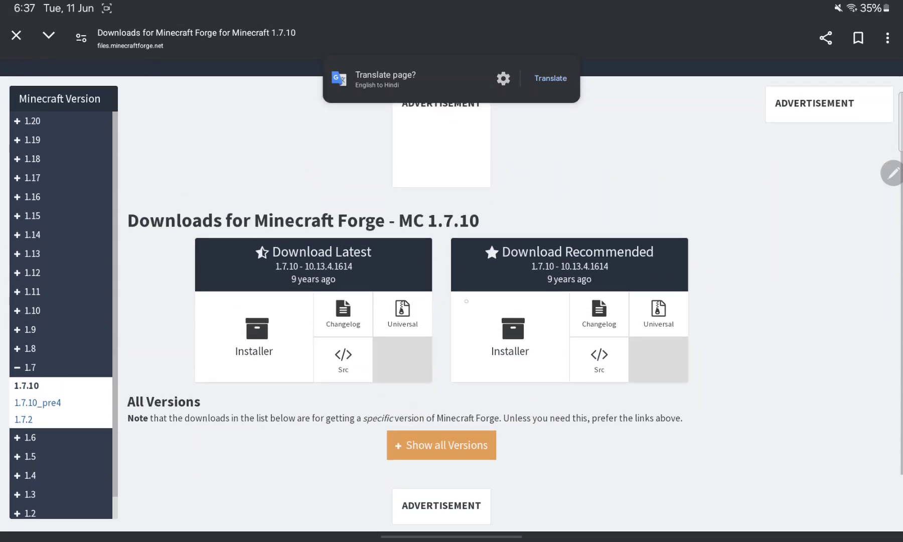
pyautogui.scroll(2, 611, 333)
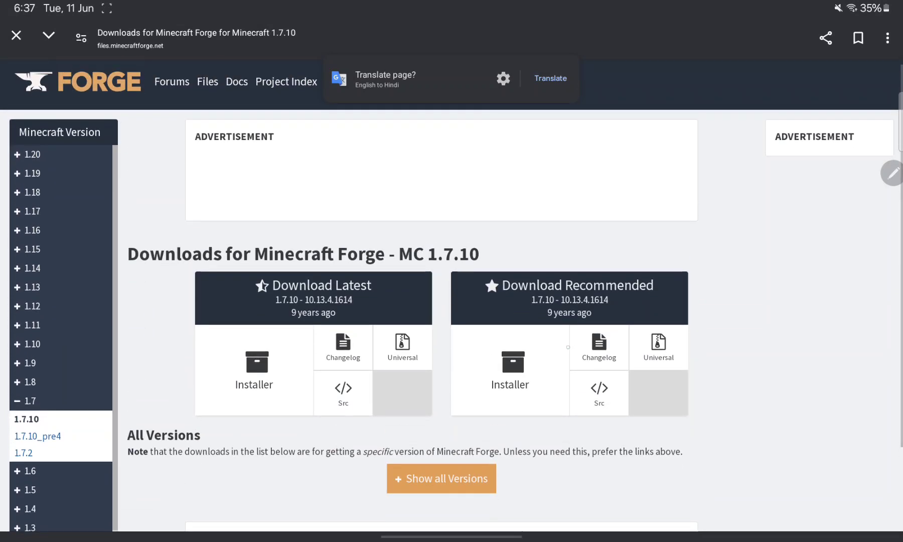
pyautogui.click(480, 380)
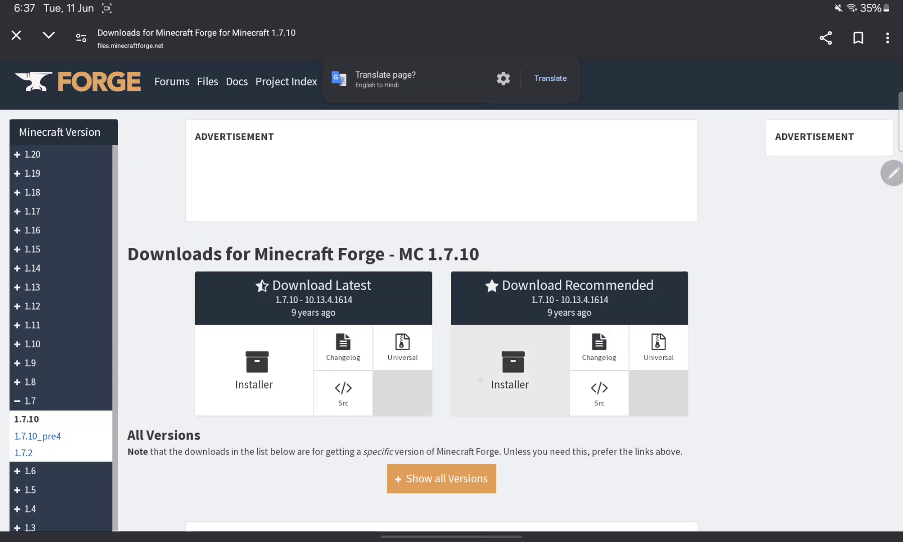
pyautogui.scroll(1, 528, 414)
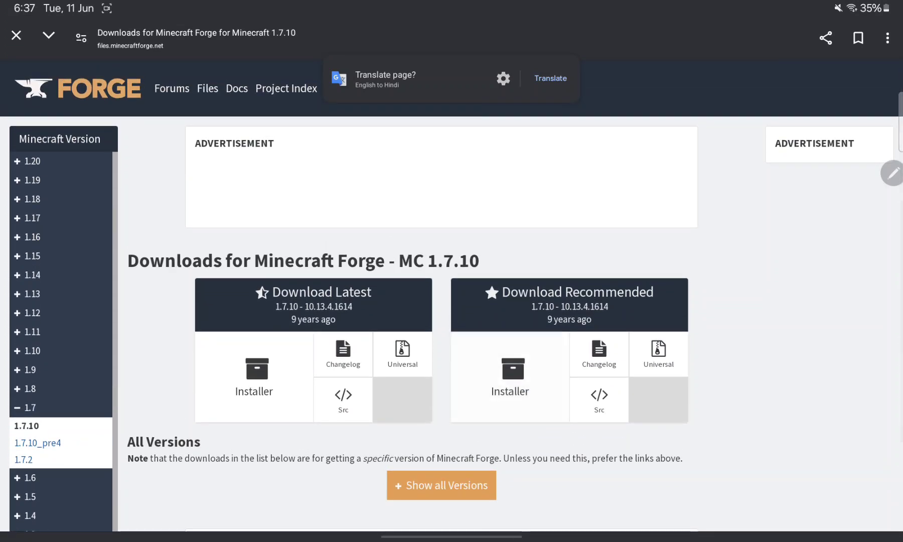
pyautogui.click(529, 387)
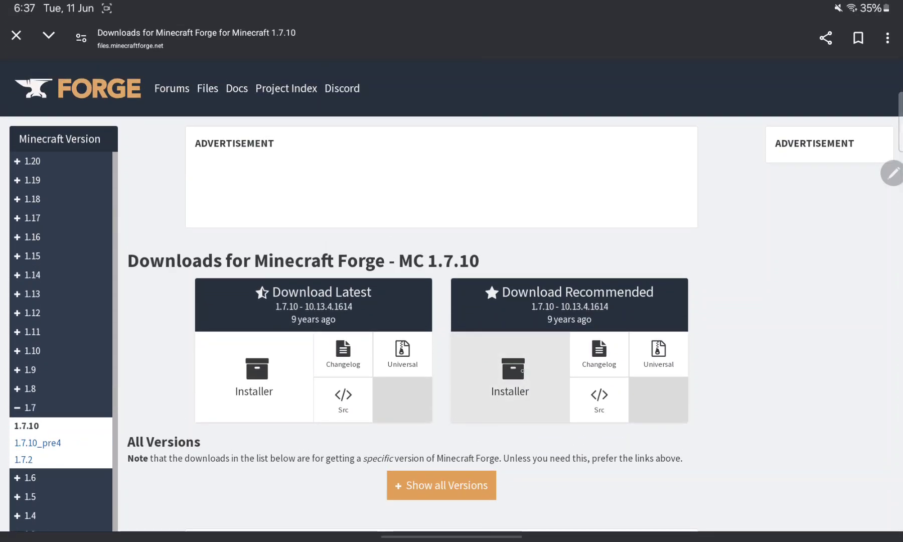
pyautogui.click(522, 314)
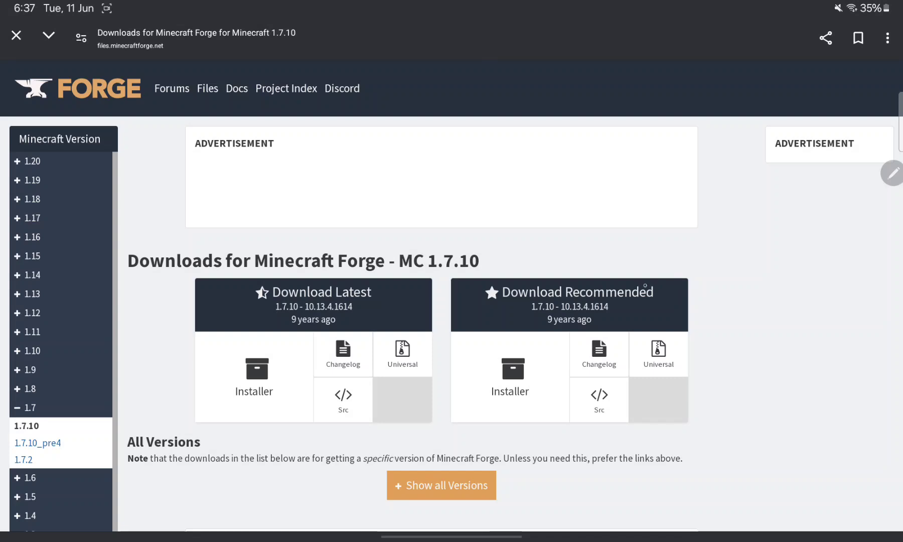
pyautogui.click(519, 372)
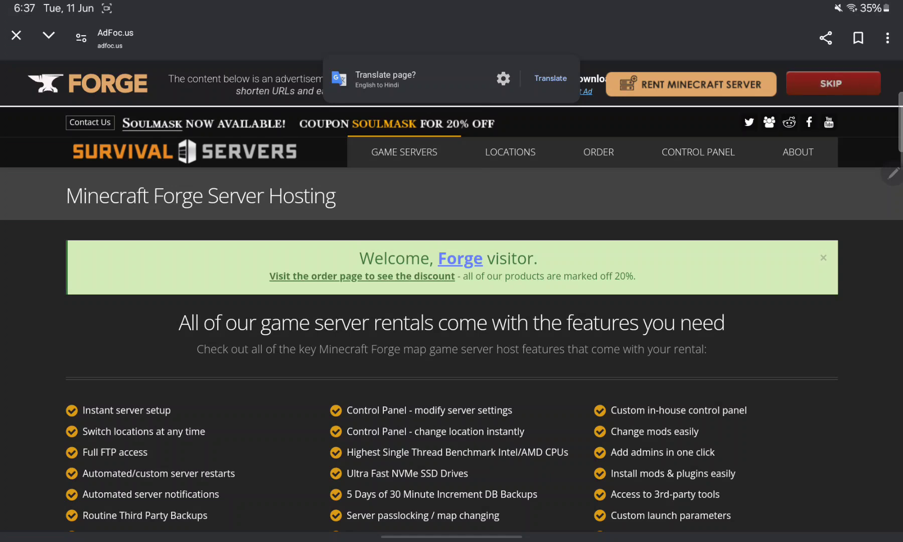
pyautogui.click(833, 84)
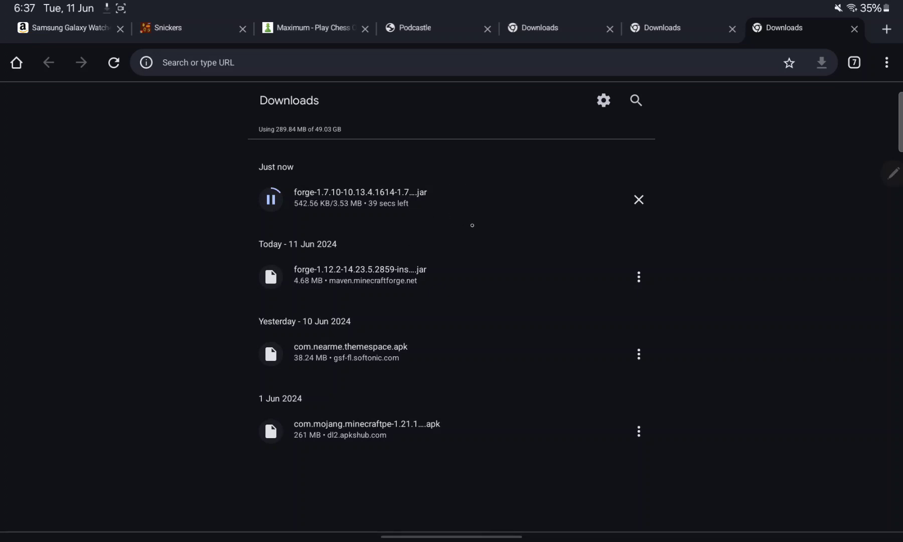
# Delete the old forge-1.12.2 download and close every open Chrome tab
pyautogui.click(638, 277)
pyautogui.click(609, 276)
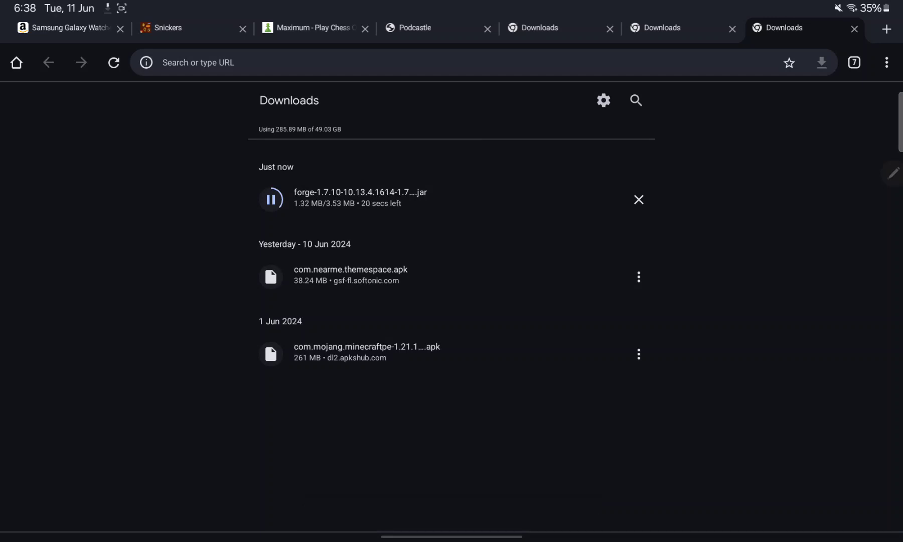
pyautogui.click(120, 29)
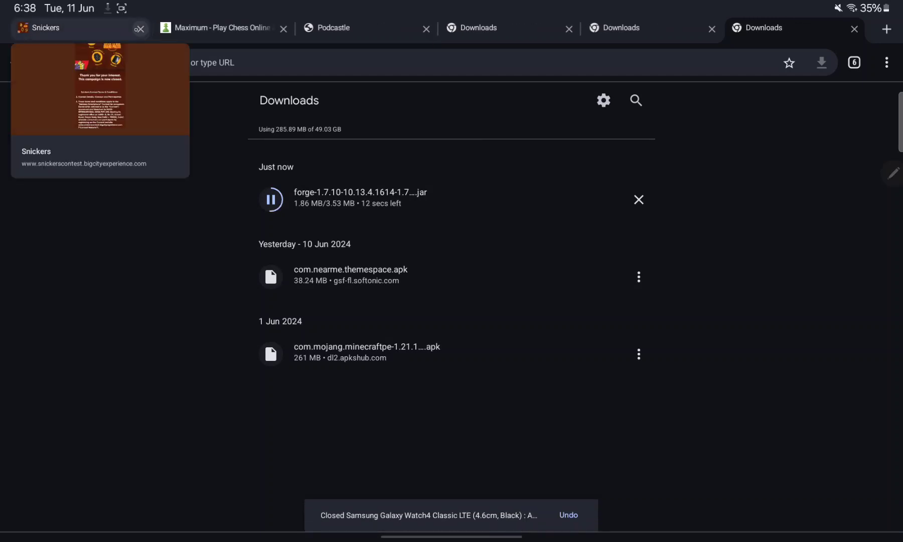
pyautogui.click(120, 28)
pyautogui.click(151, 29)
pyautogui.click(151, 28)
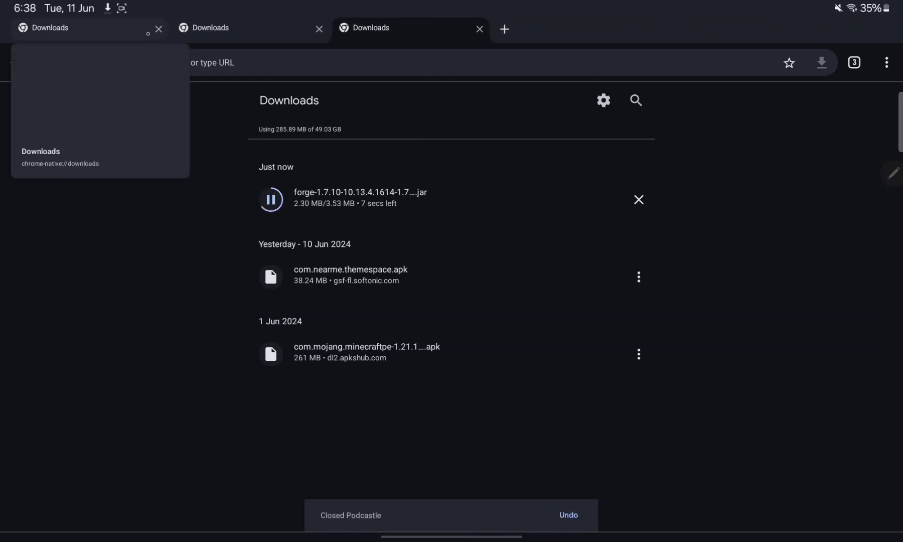
pyautogui.click(150, 29)
pyautogui.click(169, 29)
pyautogui.click(161, 28)
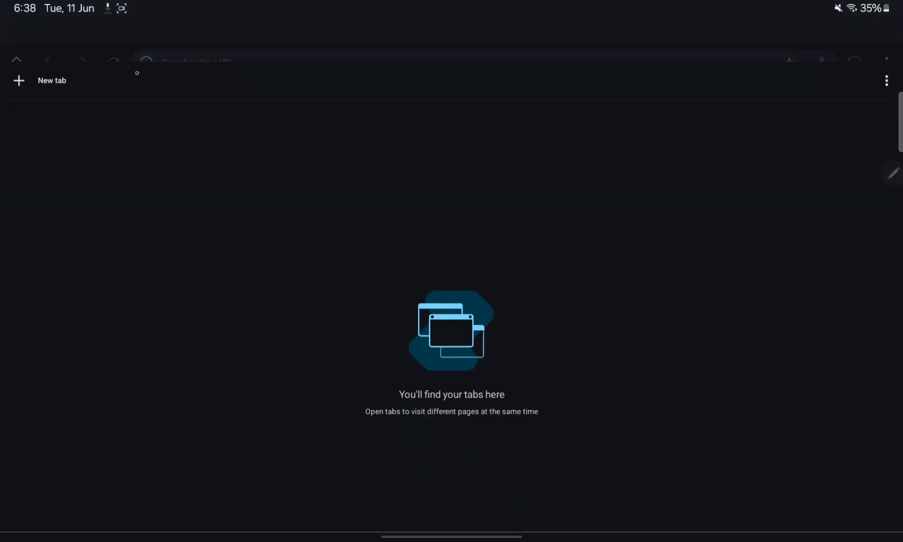
# Open a fresh blank tab and bring up the tablet's app drawer
pyautogui.click(40, 35)
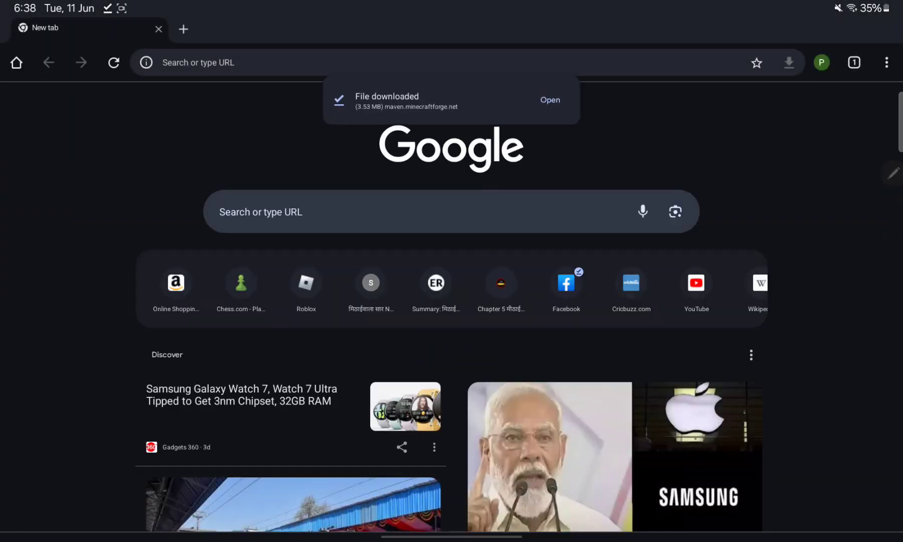
pyautogui.moveTo(541, 198); pyautogui.dragTo(560, 192)
pyautogui.scroll(-2, 451, 301)
# Launch PojavLauncher from the Games folder in the app drawer
pyautogui.moveTo(452, 536); pyautogui.dragTo(452, 301)
pyautogui.moveTo(451, 401); pyautogui.dragTo(452, 151)
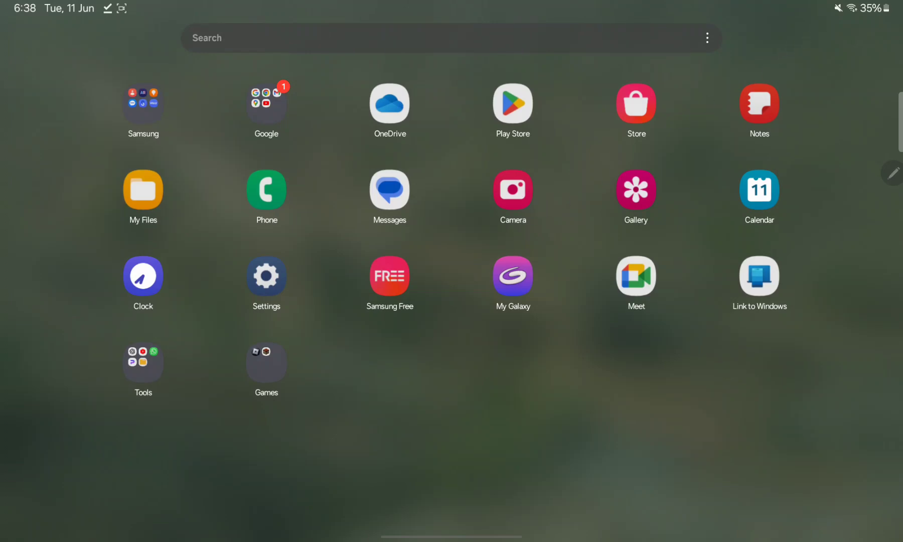
pyautogui.click(266, 362)
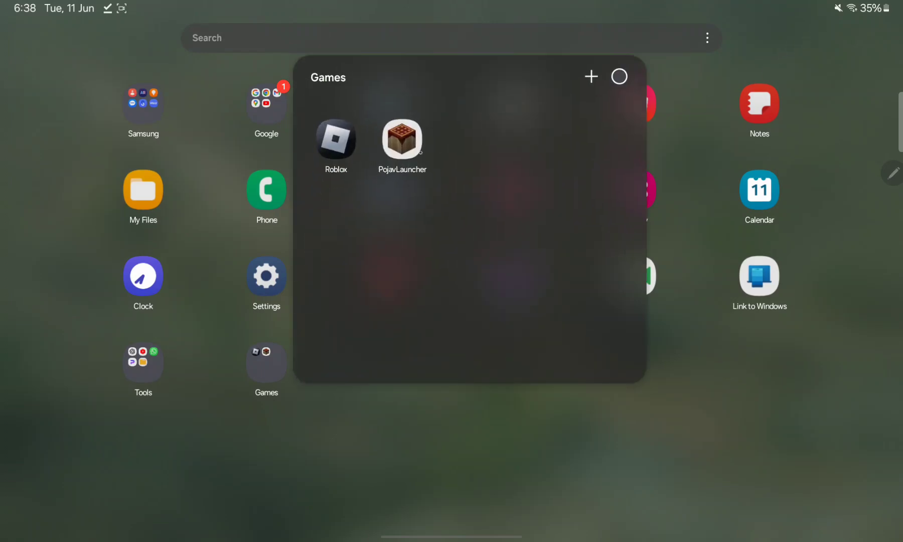
pyautogui.click(402, 139)
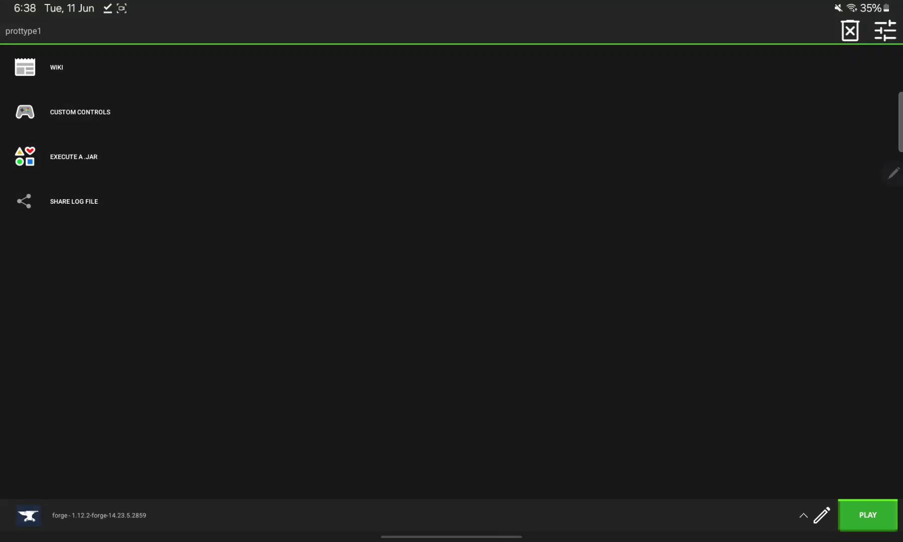
# Run the downloaded forge-1.7.10-10.13.4.1614 installer jar through Execute a .jar
pyautogui.click(802, 513)
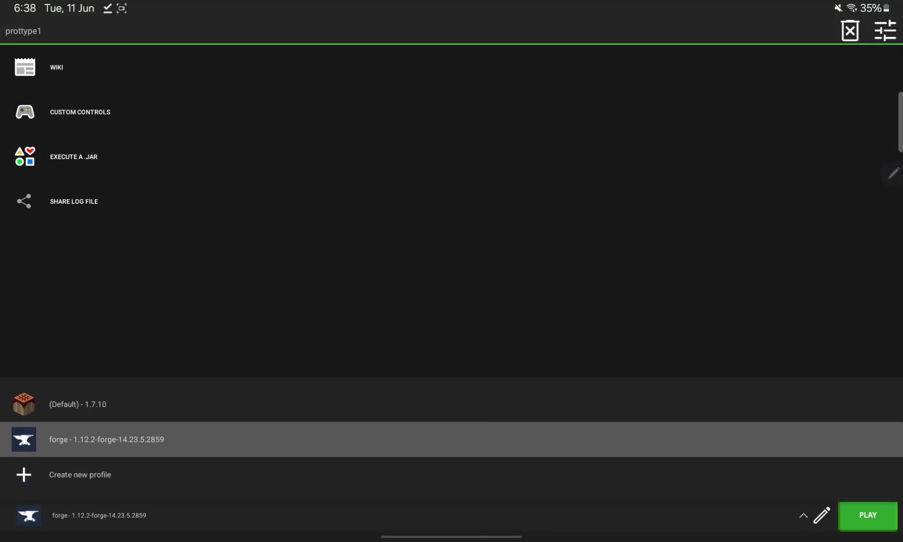
pyautogui.click(692, 331)
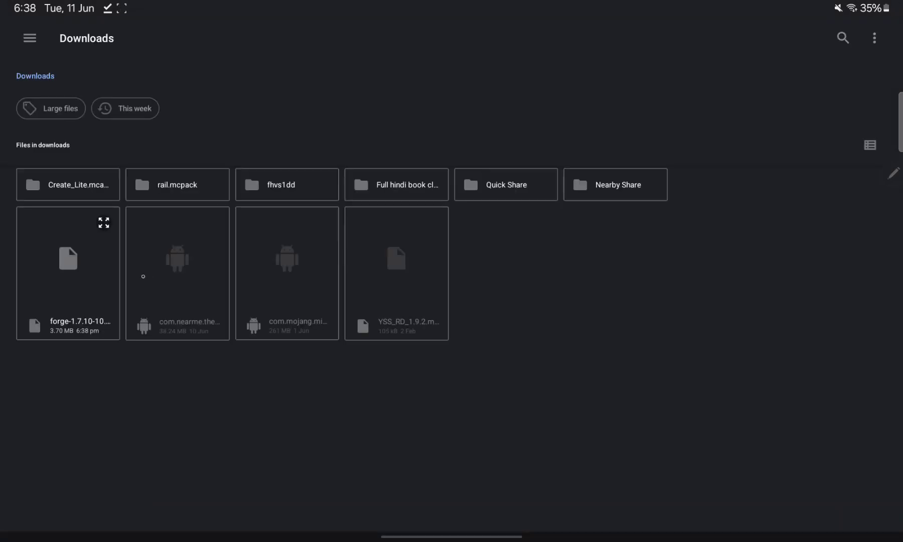
pyautogui.moveTo(70, 311); pyautogui.dragTo(91, 301)
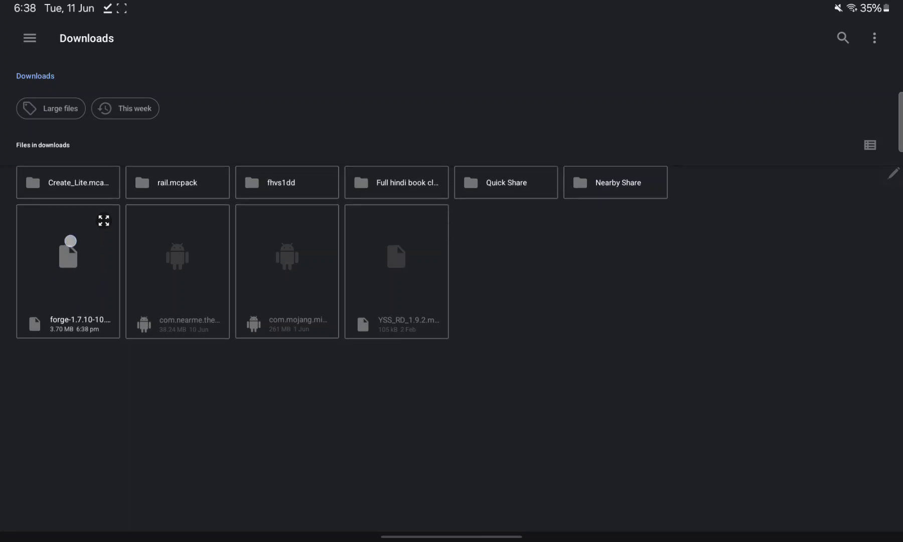
pyautogui.moveTo(68, 246)
pyautogui.mouseDown()
pyautogui.moveTo(91, 324)
pyautogui.moveTo(113, 255)
pyautogui.mouseUp()
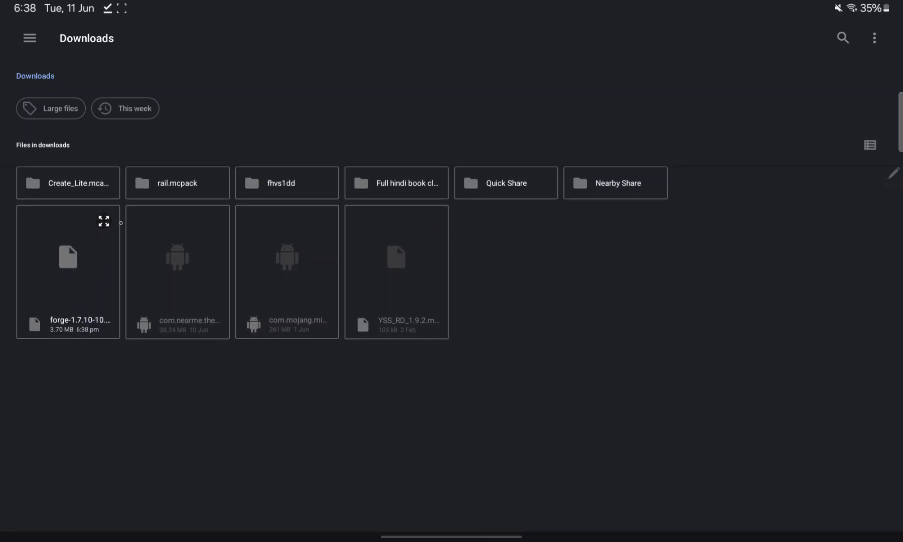
pyautogui.click(68, 271)
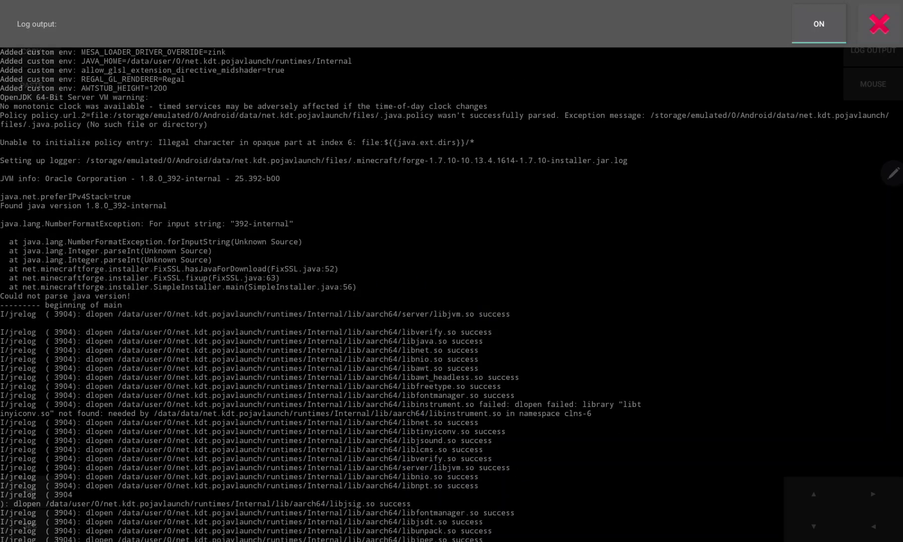
# Close the log, enable the virtual mouse and confirm Install client for Forge 10.13.4.1614
pyautogui.scroll(5, 628, 370)
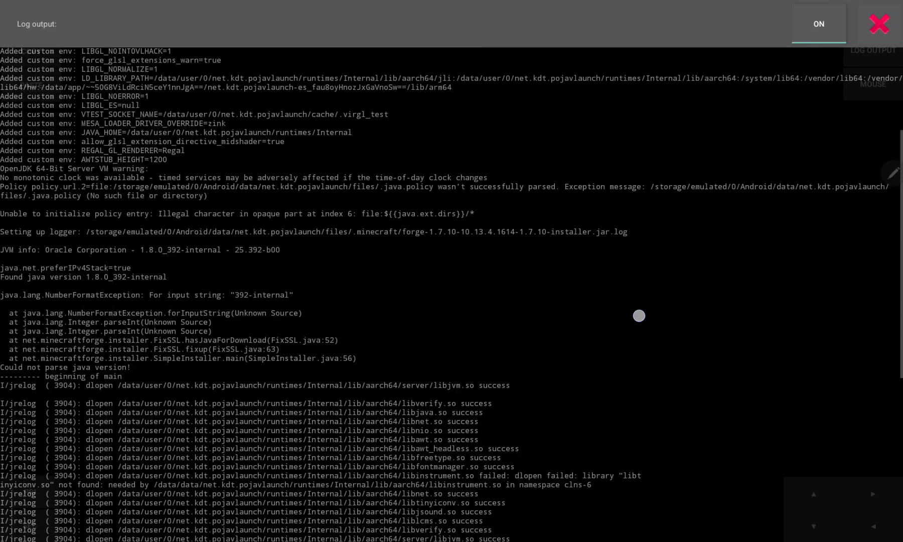
pyautogui.scroll(-10, 628, 370)
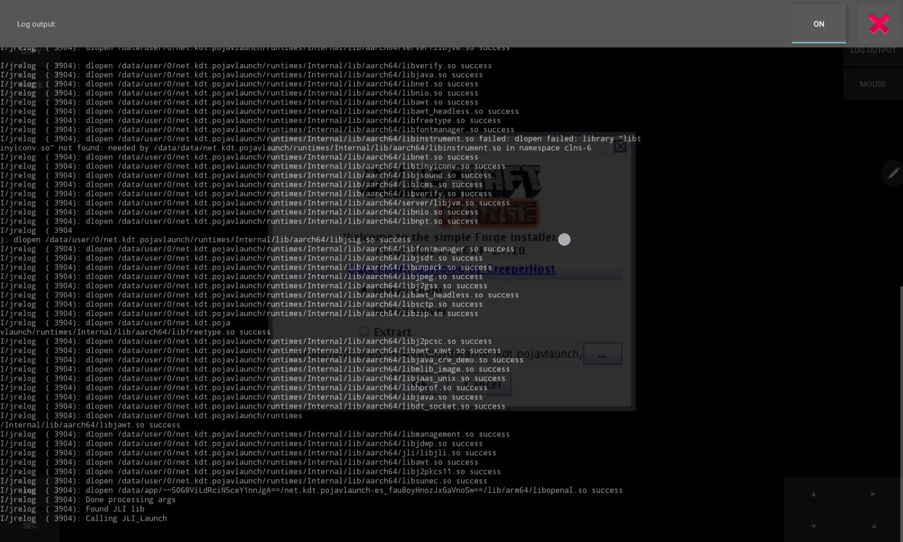
pyautogui.scroll(1, 536, 249)
pyautogui.scroll(8, 537, 250)
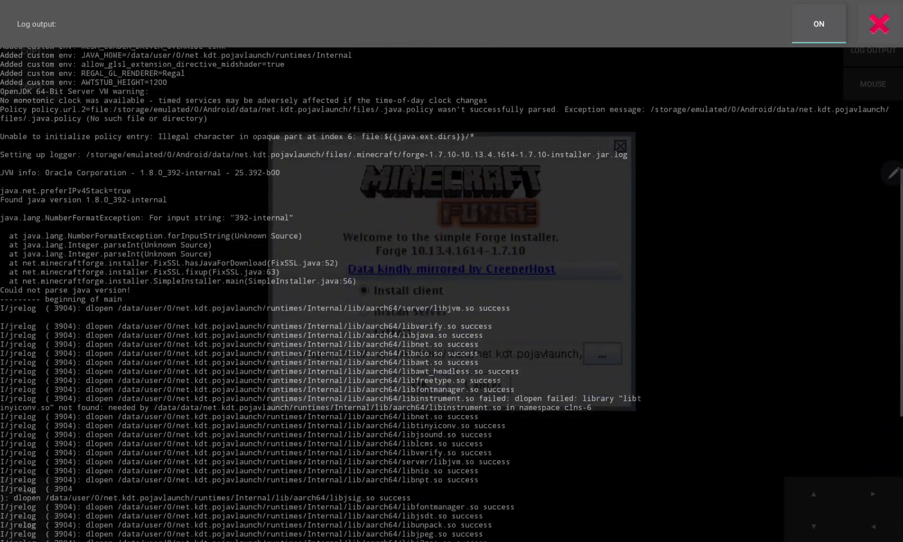
pyautogui.click(879, 24)
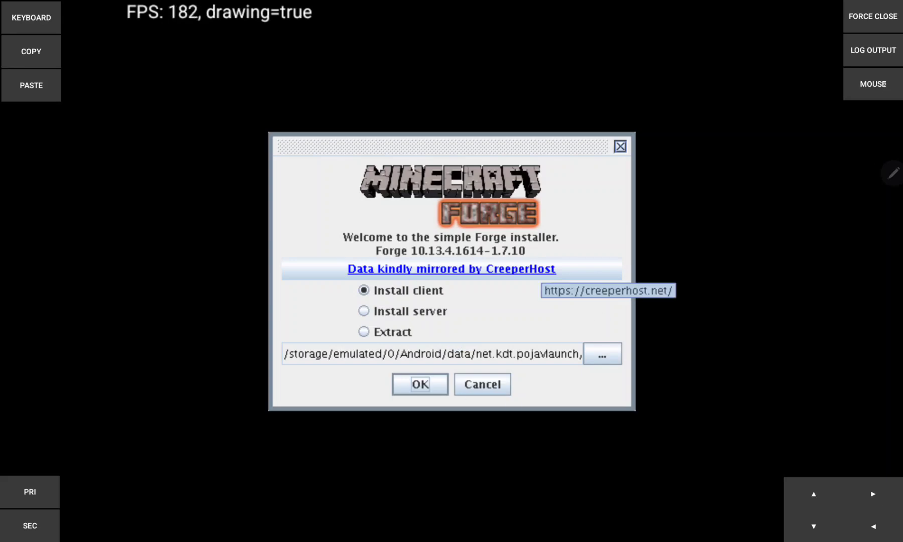
pyautogui.click(873, 84)
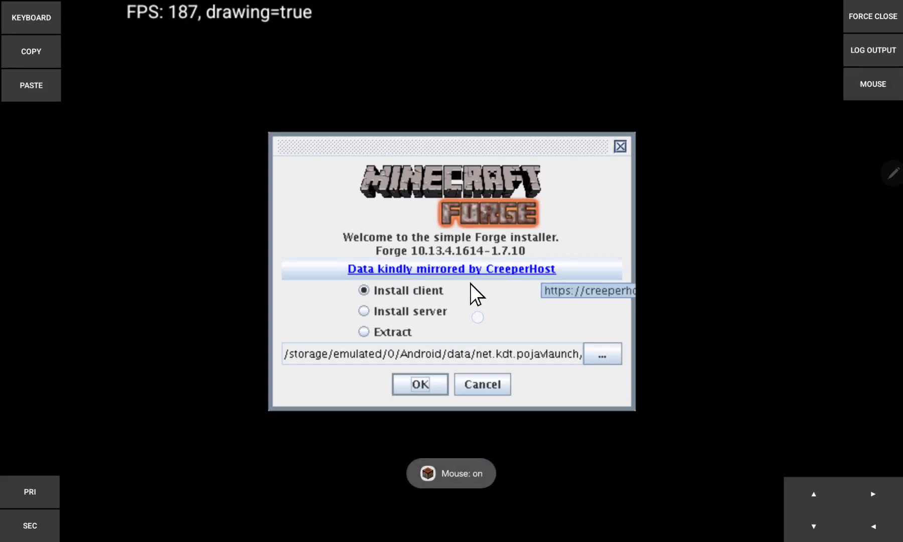
pyautogui.click(420, 386)
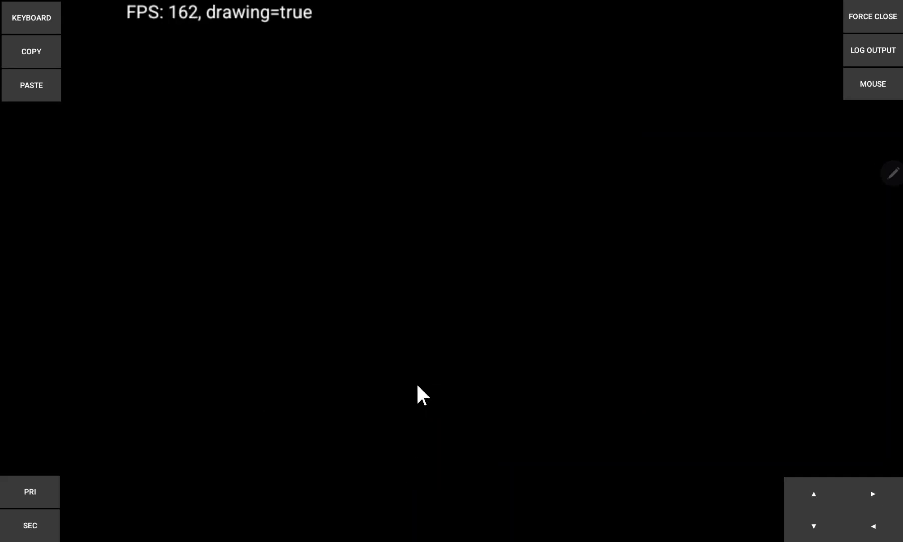
# Turn off the virtual mouse, dismiss the install-success message and force-close the installer
pyautogui.click(873, 84)
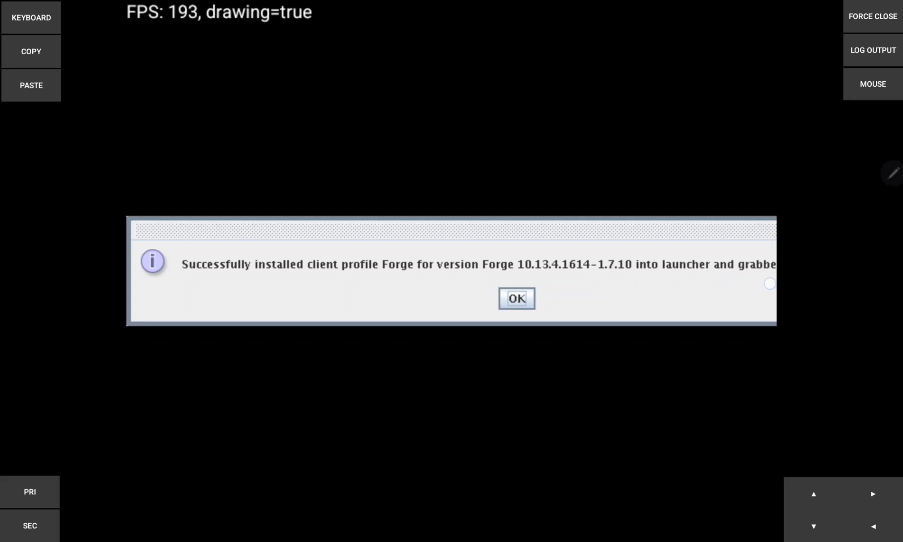
pyautogui.click(517, 300)
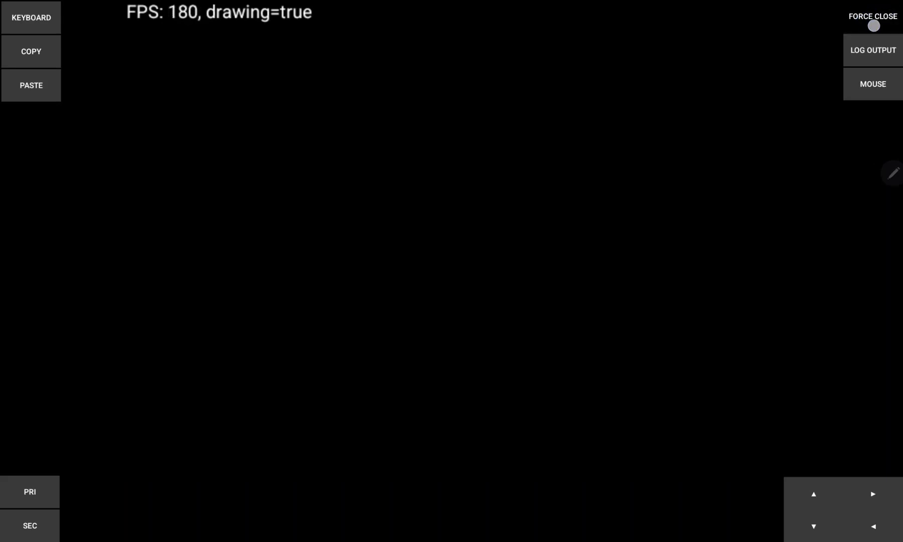
pyautogui.click(867, 8)
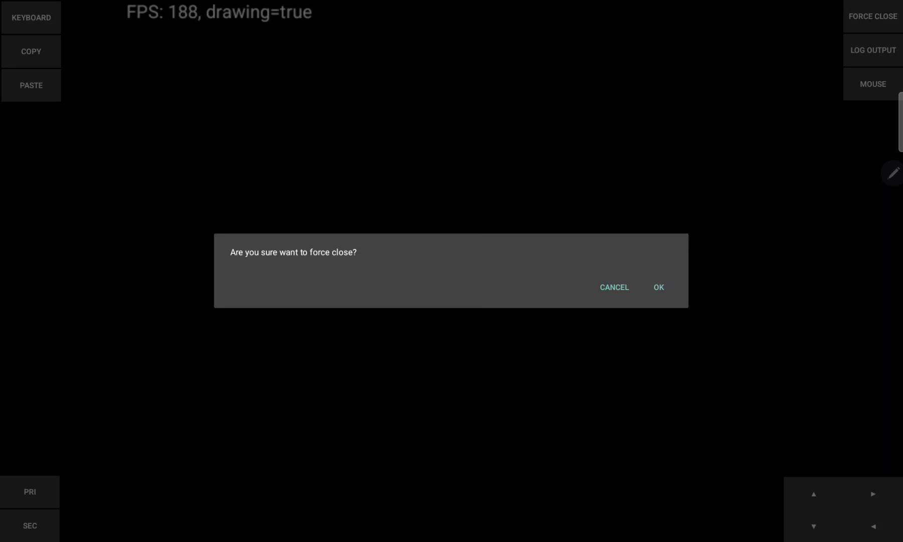
pyautogui.click(659, 287)
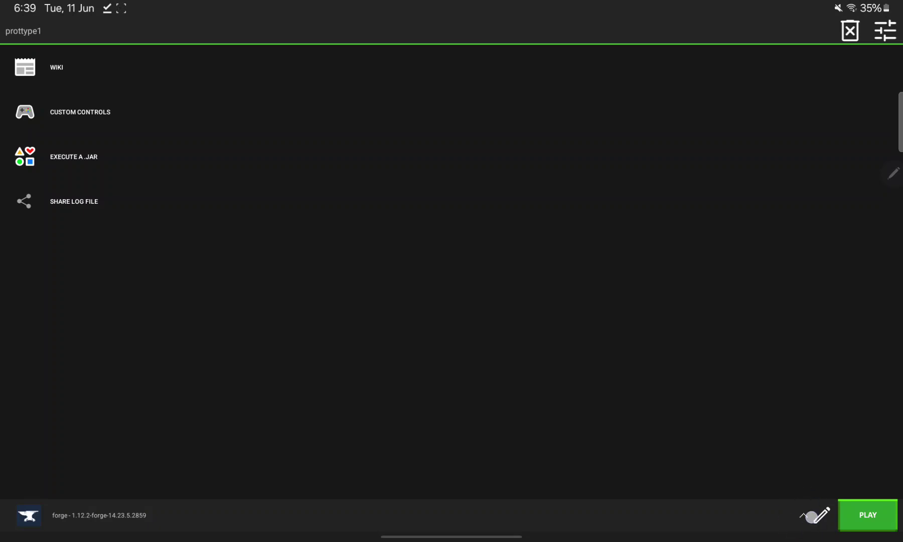
# Select the Forge 1.7.10 version, press Play and follow the launch log to the title screen
pyautogui.click(802, 514)
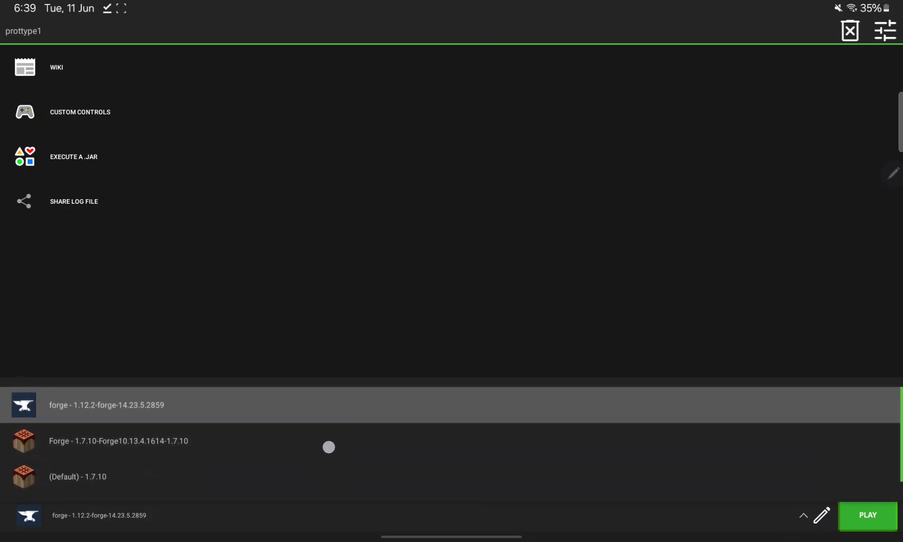
pyautogui.click(334, 441)
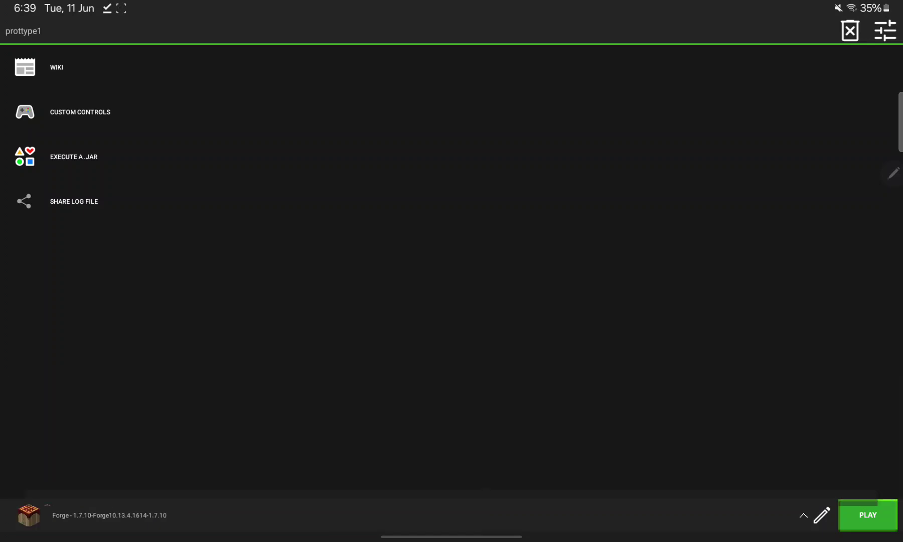
pyautogui.click(867, 514)
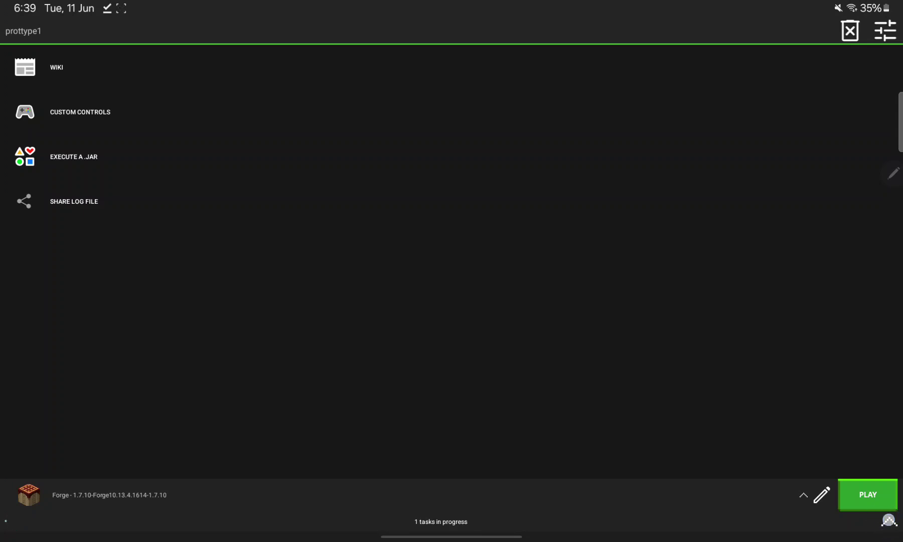
pyautogui.click(889, 518)
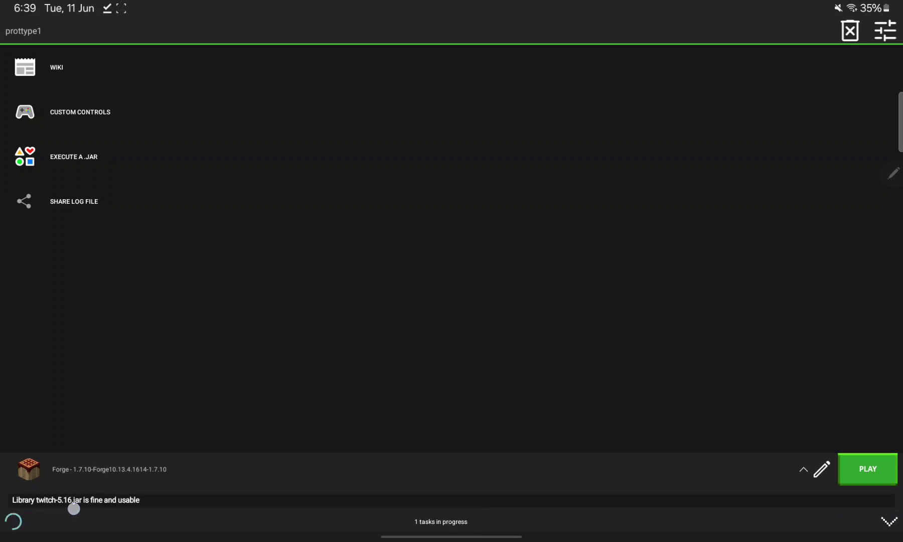
pyautogui.moveTo(74, 509); pyautogui.dragTo(147, 501)
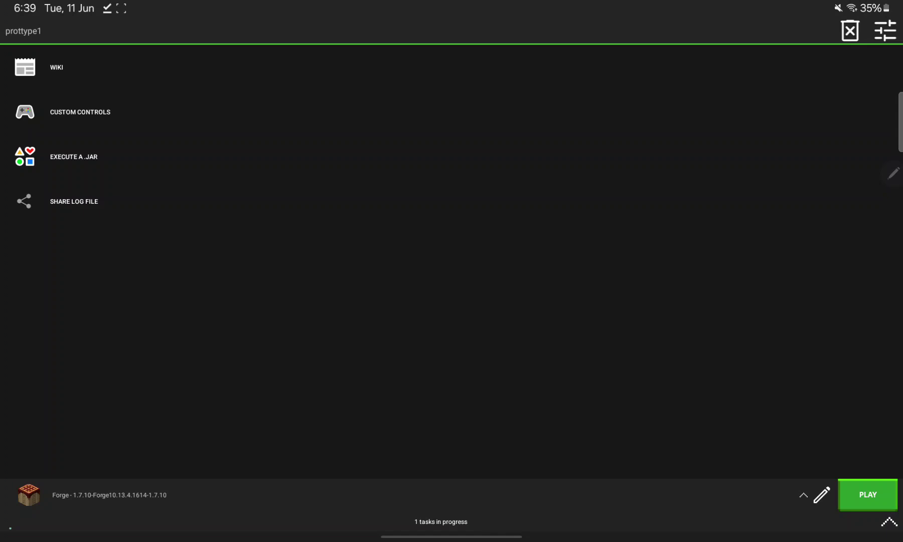
pyautogui.click(889, 521)
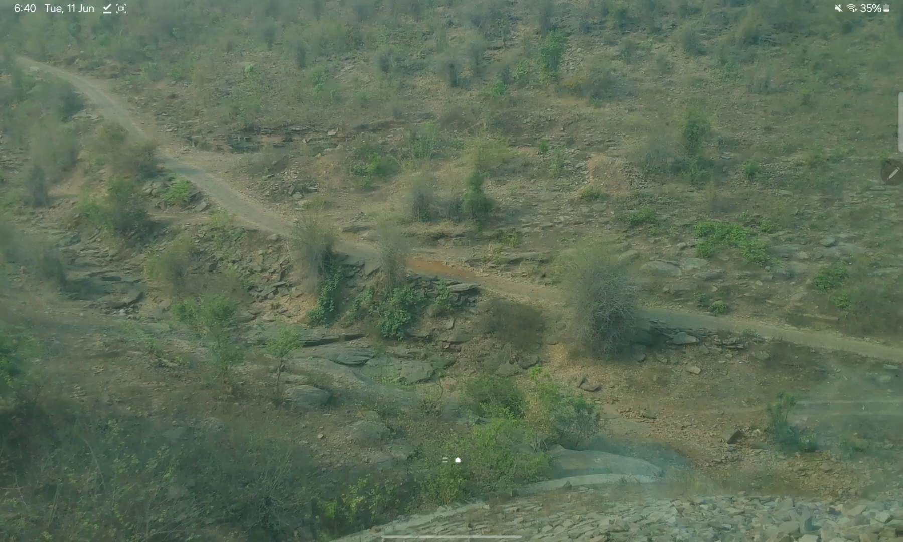
# Open the Google app from the Google folder in the app list
pyautogui.moveTo(452, 401); pyautogui.dragTo(452, 201)
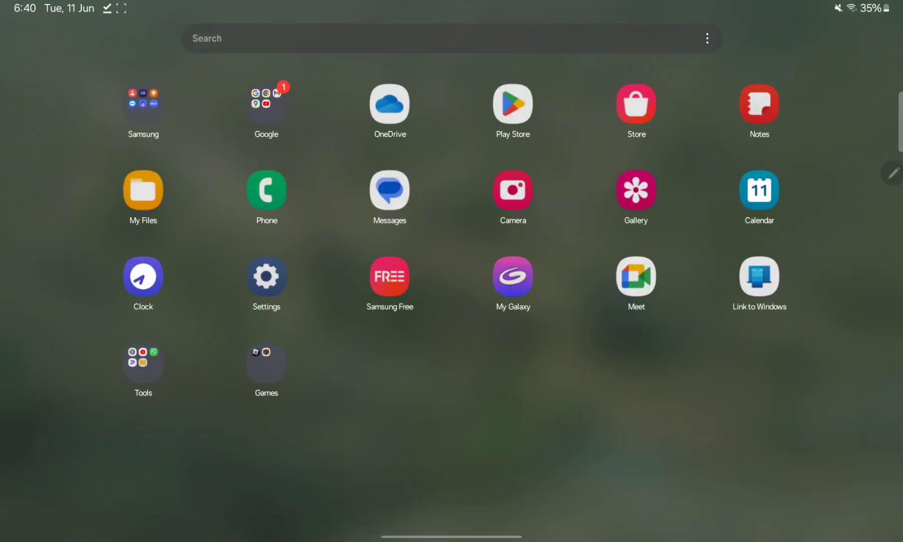
pyautogui.click(267, 102)
pyautogui.click(402, 166)
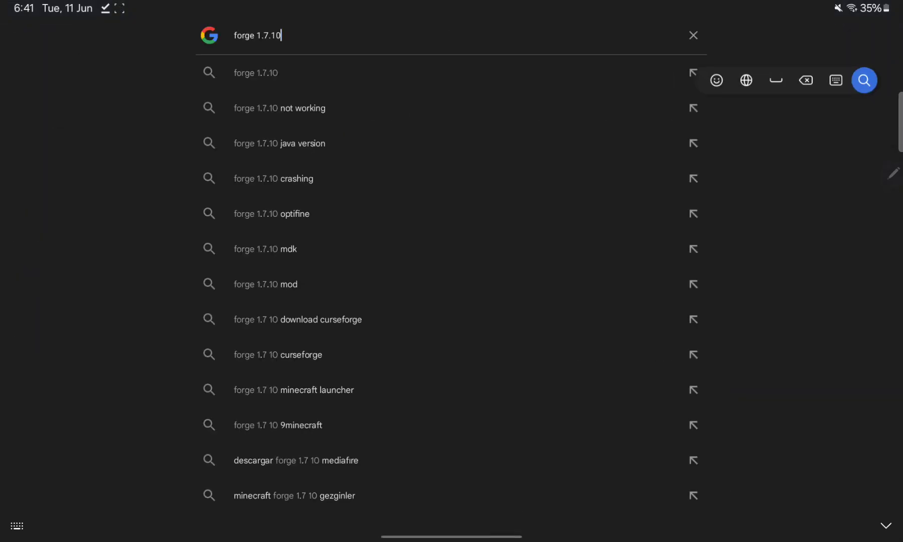
# Replace the old forge search with 'traincraft' and submit it
pyautogui.click(836, 80)
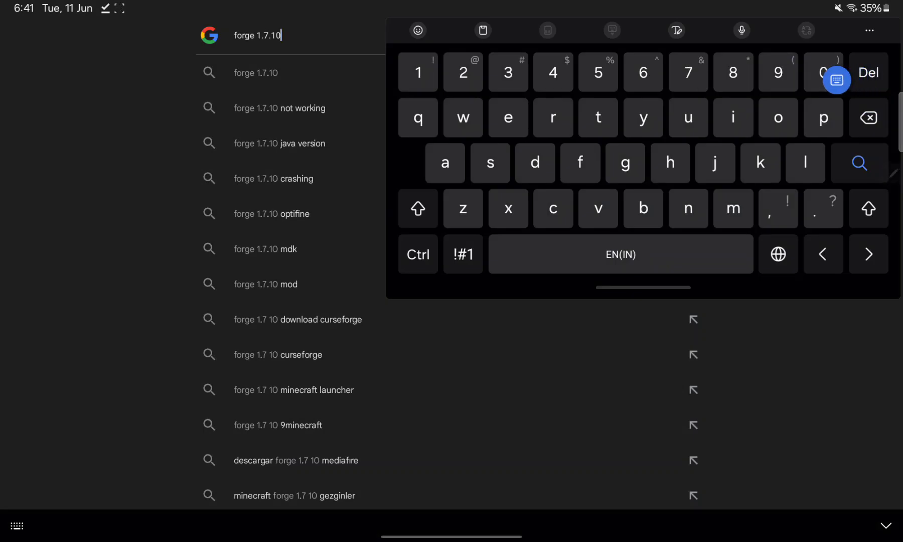
pyautogui.click(280, 35)
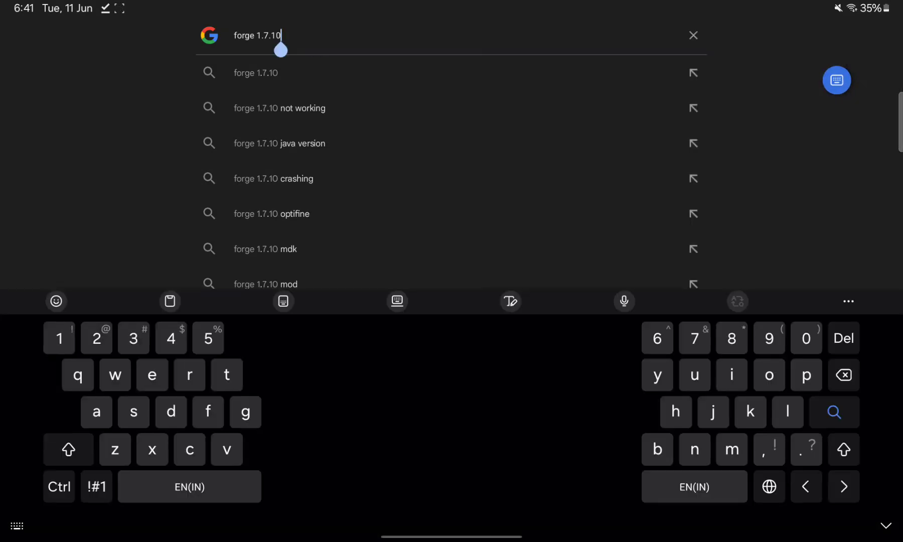
pyautogui.press('BackSpace')
pyautogui.press('BackSpace')
pyautogui.press('BackSpace')
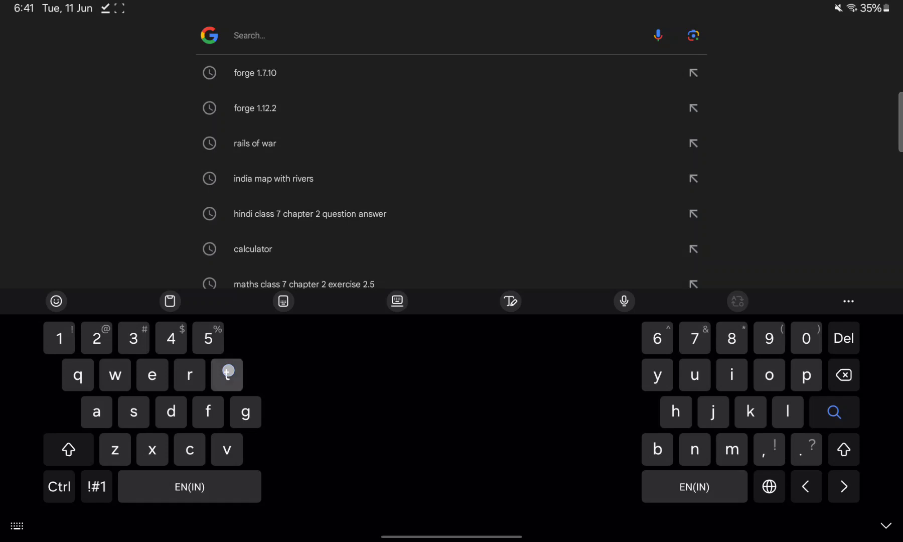
pyautogui.write('train')
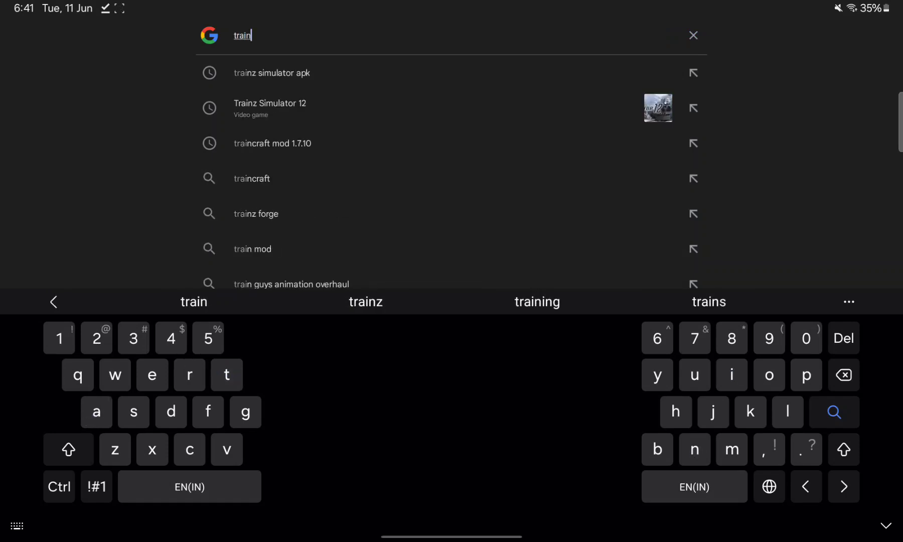
pyautogui.write('craft')
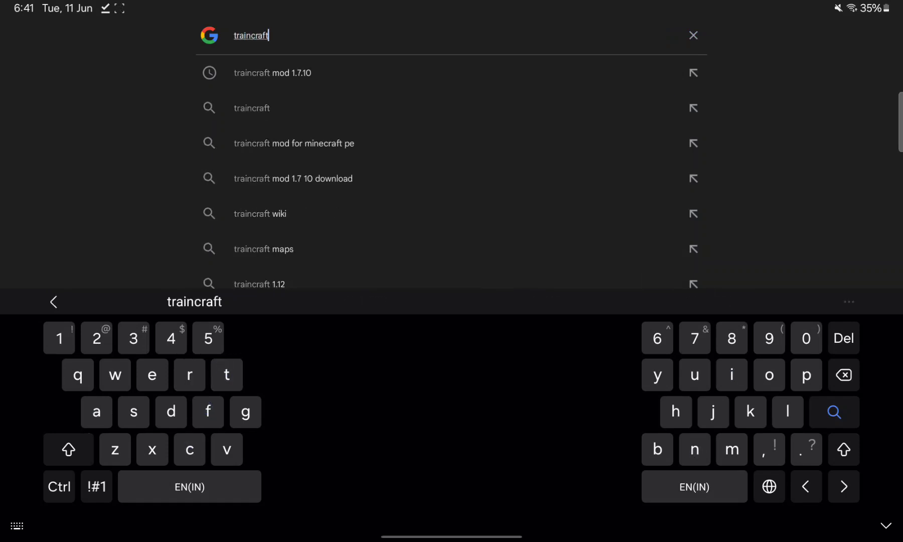
pyautogui.press('Return')
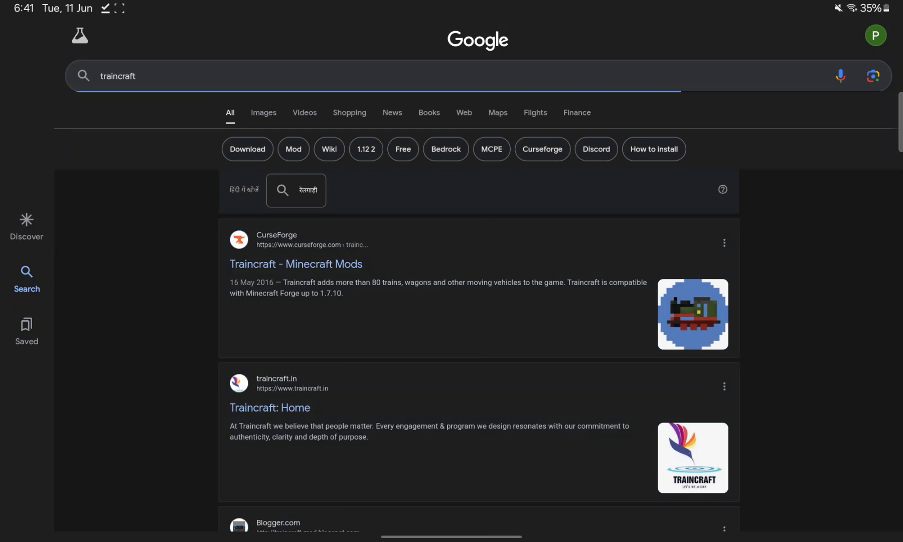
# Browse the CurseForge Traincraft page and switch to its Files tab
pyautogui.scroll(-2, 250, 238)
pyautogui.scroll(1, 278, 306)
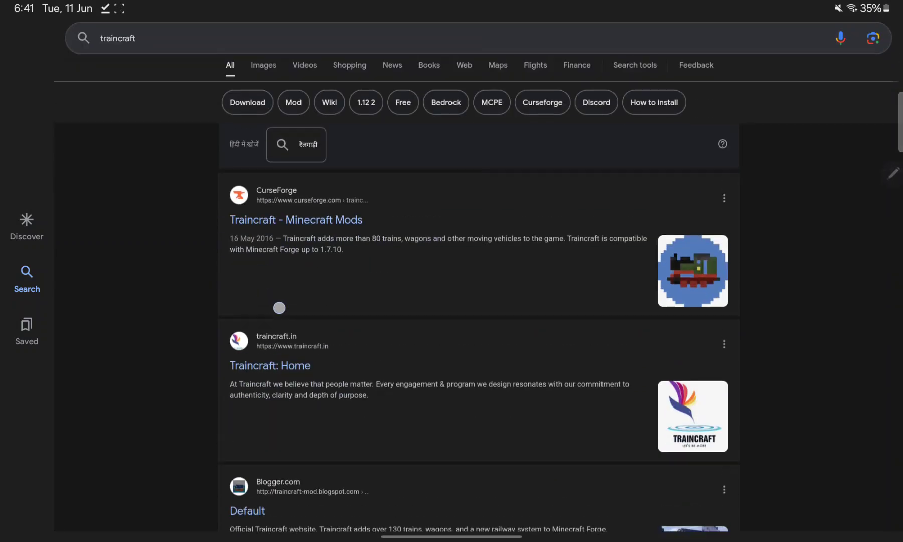
pyautogui.scroll(1, 301, 308)
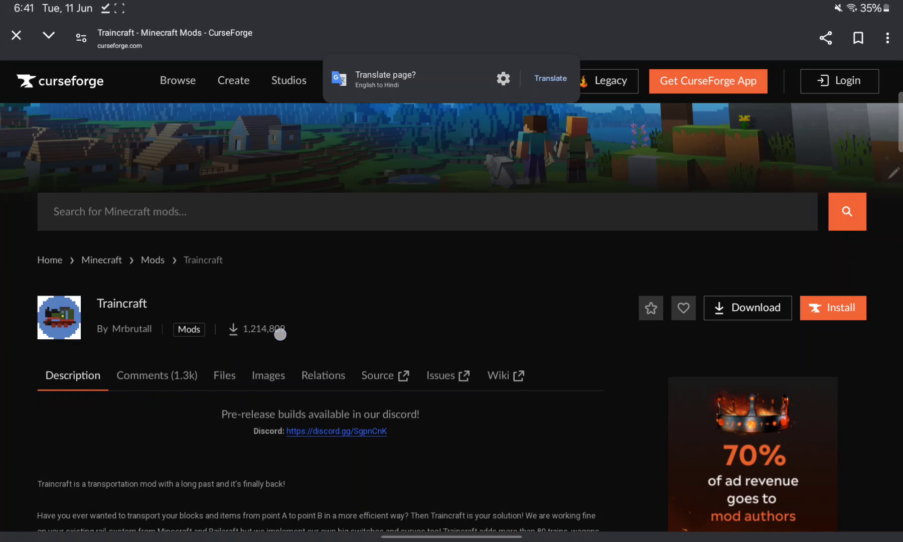
pyautogui.scroll(-1, 616, 485)
pyautogui.scroll(1, 616, 485)
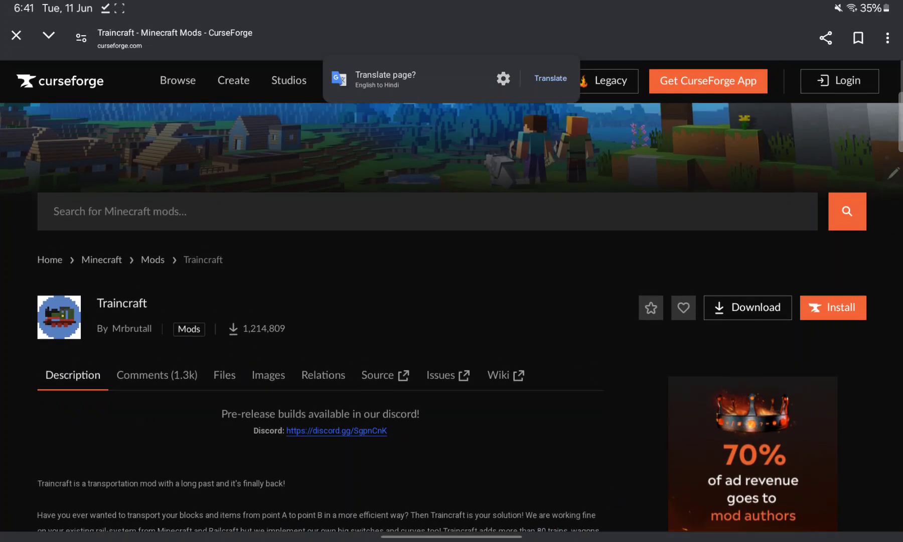
pyautogui.click(224, 375)
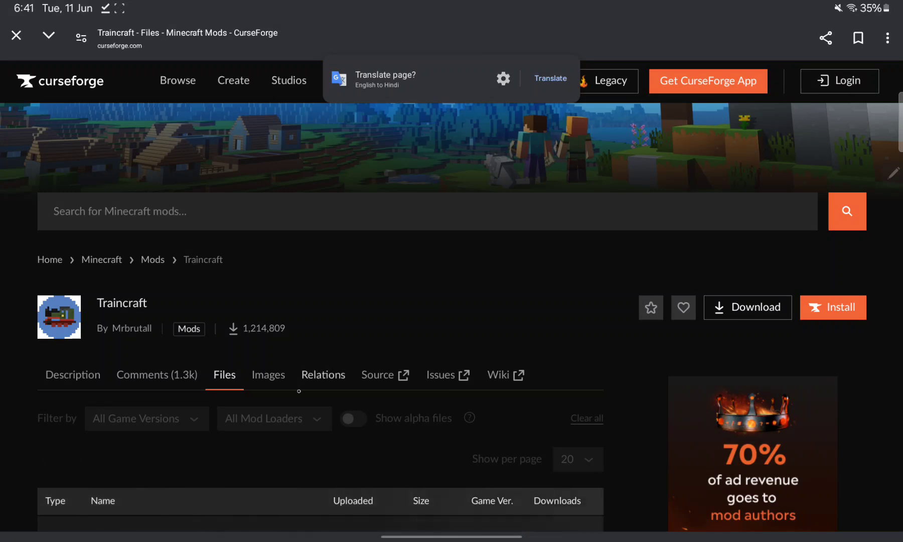
pyautogui.scroll(-3, 369, 429)
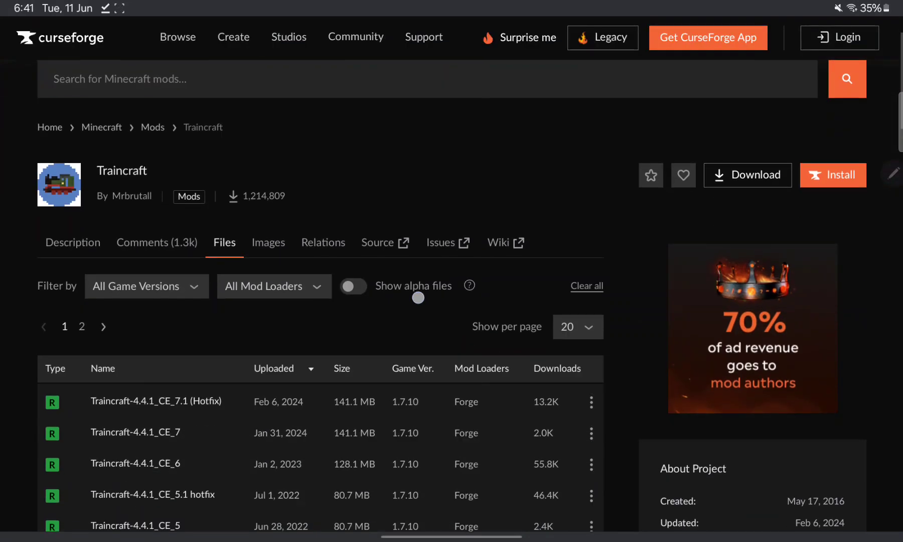
pyautogui.scroll(3, 586, 282)
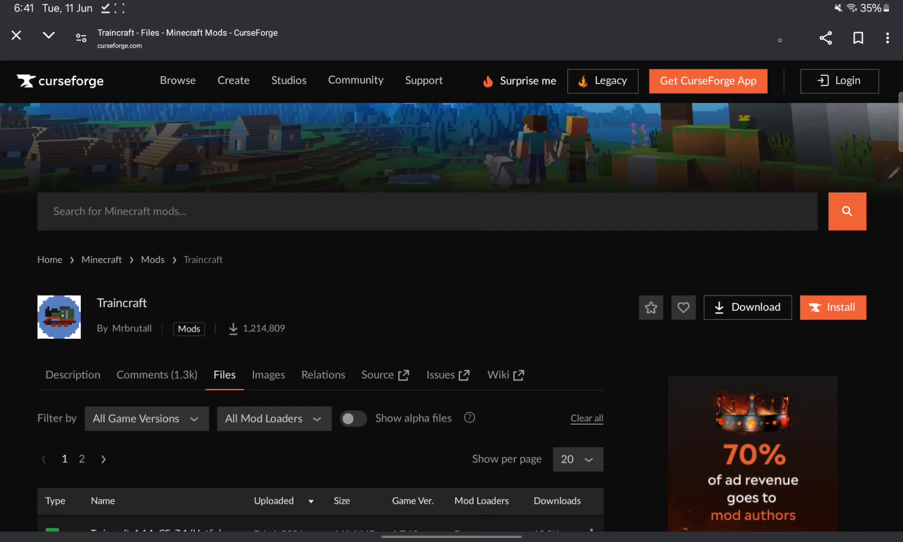
# Dismiss the page's options menu and scroll through the Traincraft file list
pyautogui.click(888, 38)
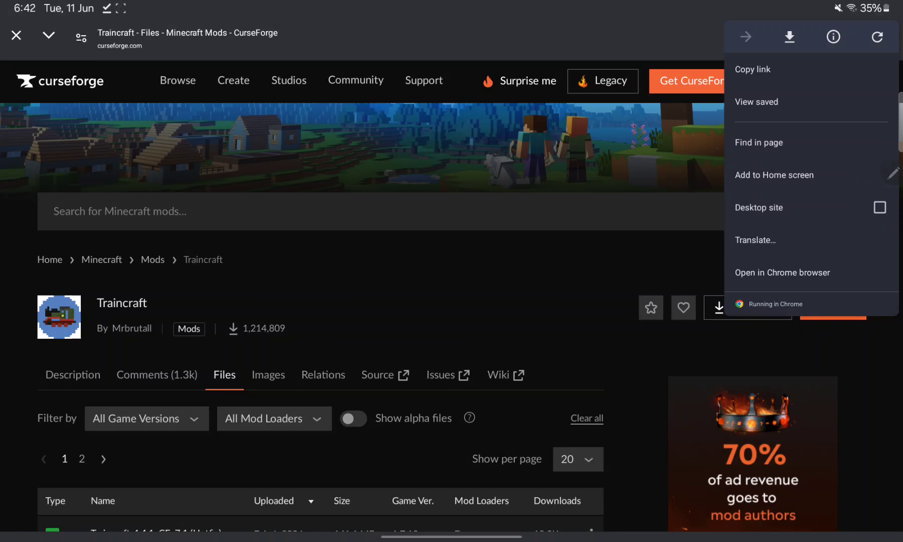
pyautogui.click(392, 360)
pyautogui.scroll(-2, 556, 333)
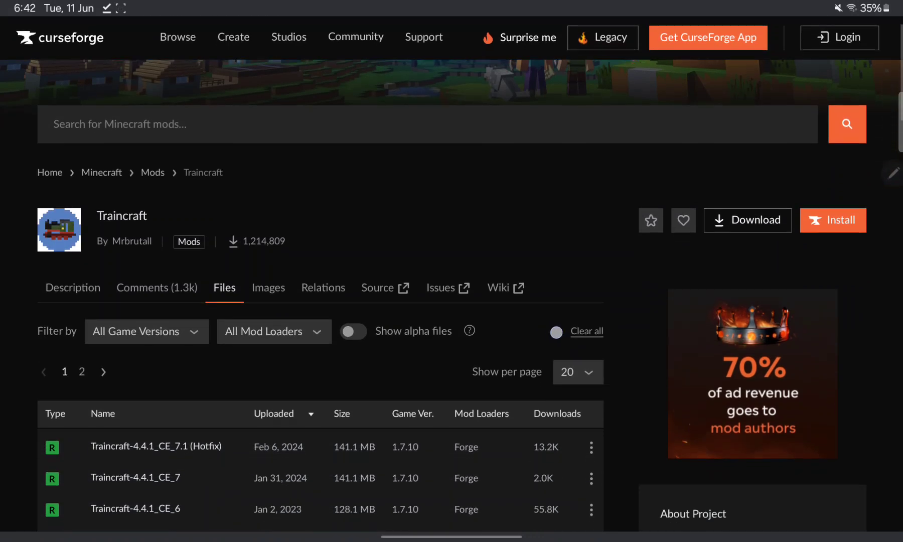
pyautogui.scroll(-2, 556, 332)
pyautogui.scroll(-2, 471, 346)
pyautogui.scroll(2, 454, 424)
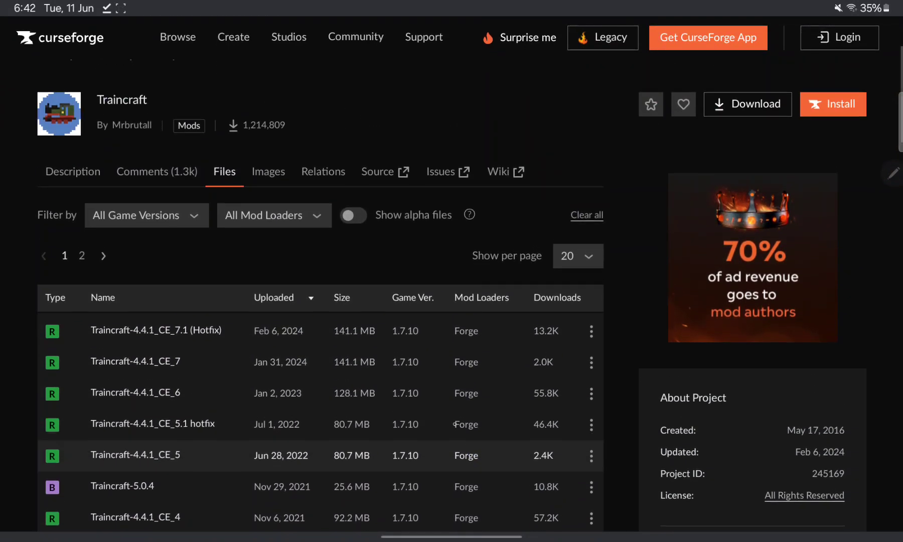
pyautogui.scroll(-1, 134, 196)
pyautogui.scroll(2, 115, 256)
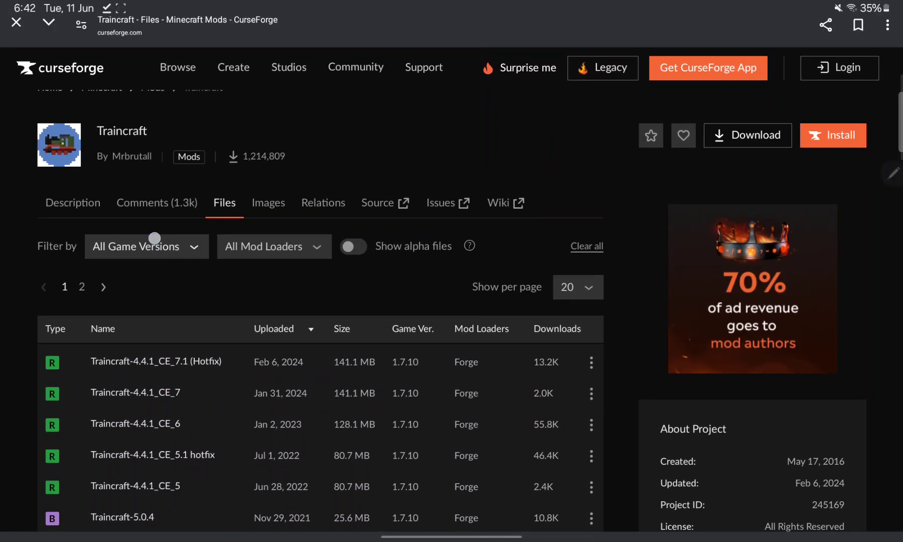
pyautogui.scroll(-1, 155, 238)
# Filter the Traincraft files to game version 1.7.10
pyautogui.click(152, 234)
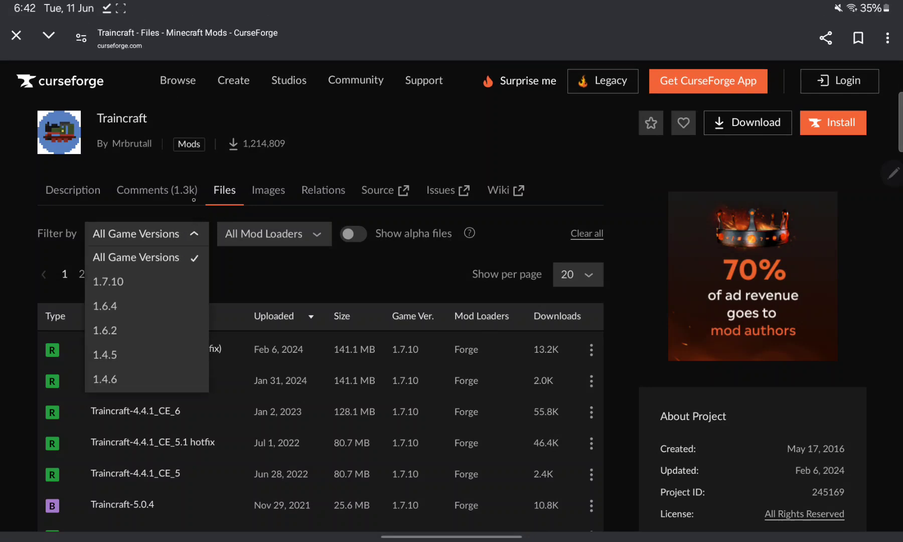
pyautogui.click(166, 281)
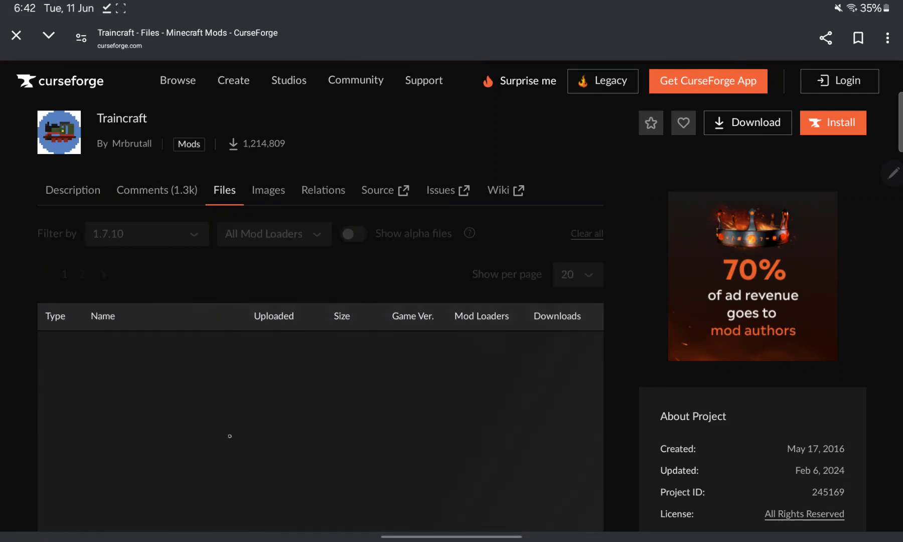
pyautogui.scroll(-3, 262, 347)
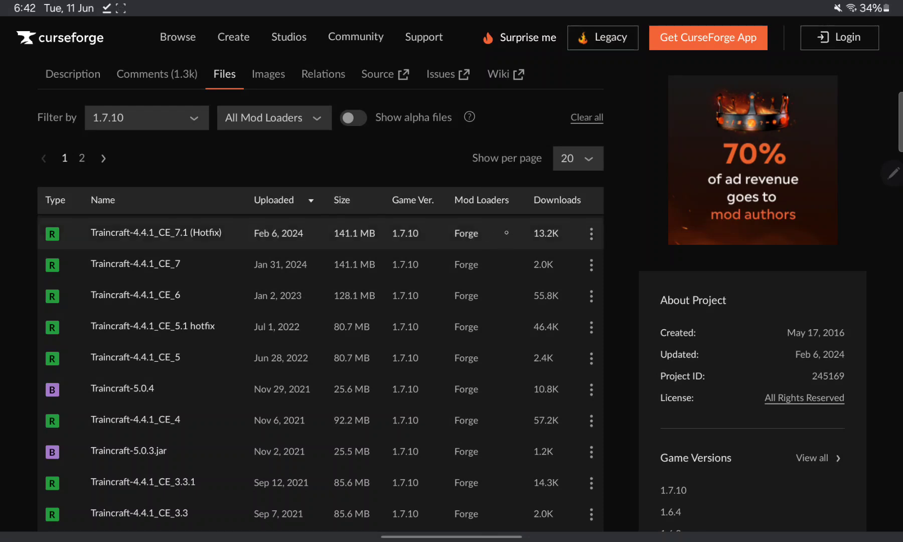
# Download the Traincraft-4.4.1_CE_7.1 (Hotfix) jar, accepting the harmful-file warning
pyautogui.click(467, 231)
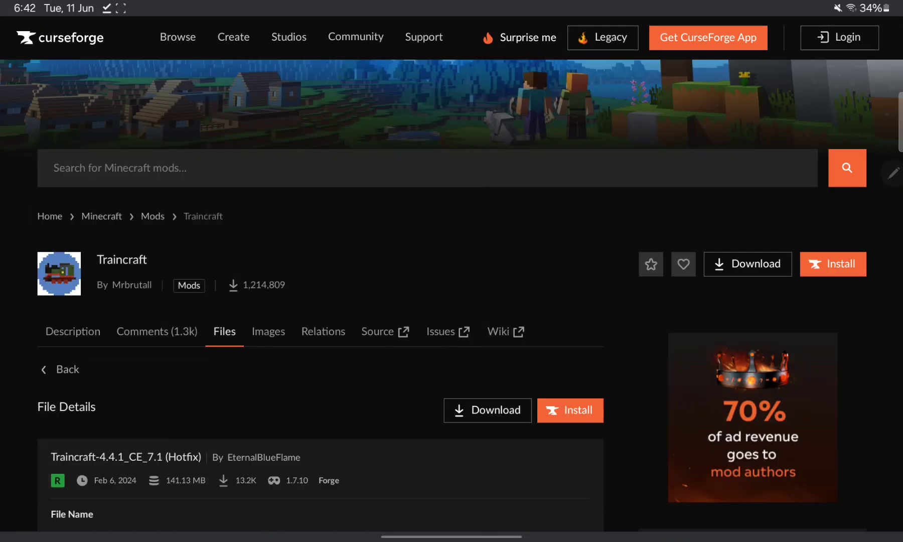
pyautogui.scroll(1, 479, 372)
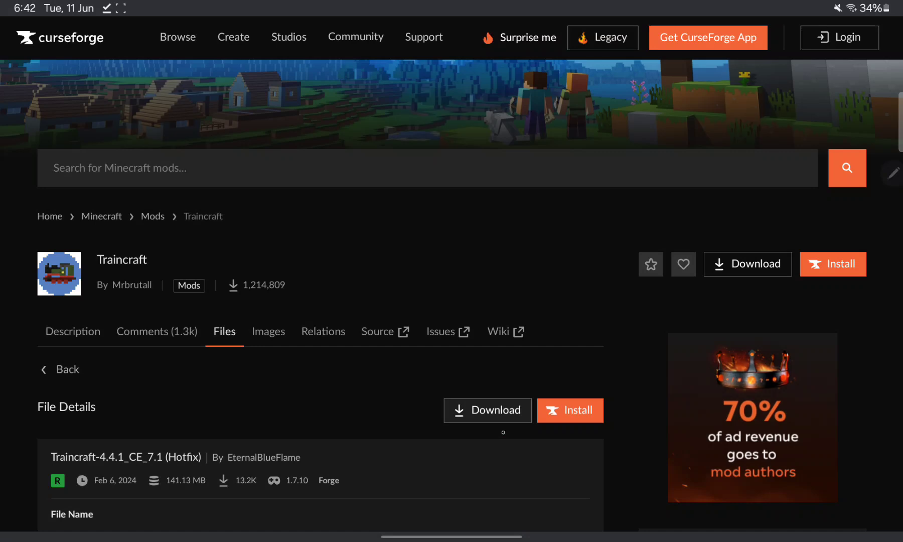
pyautogui.click(503, 419)
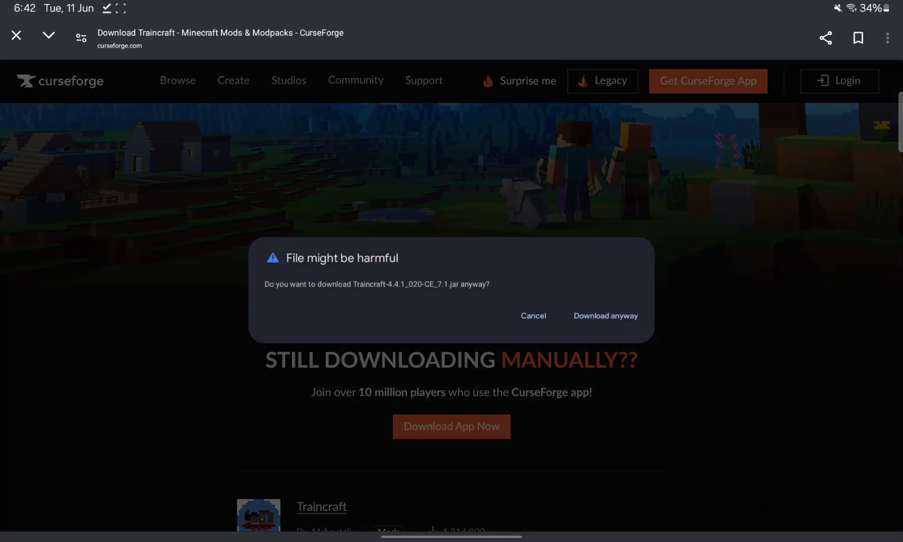
pyautogui.click(586, 326)
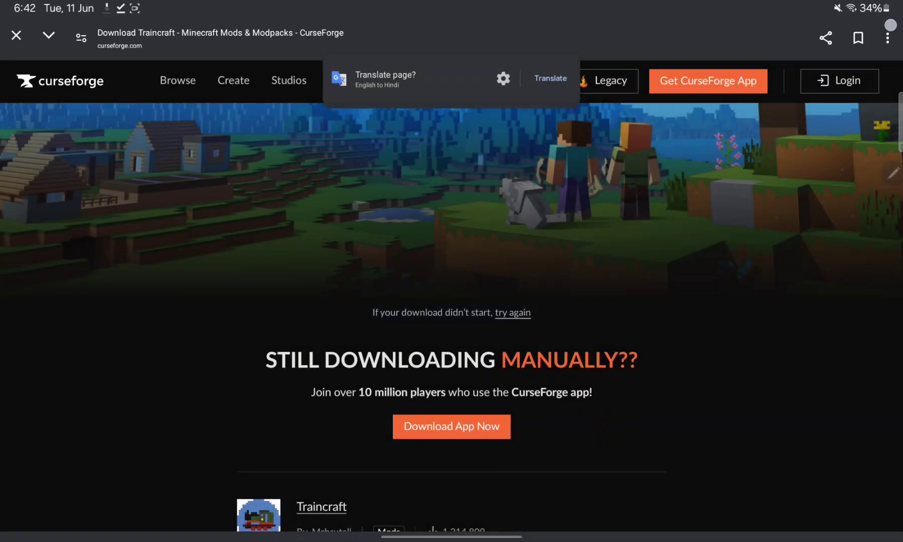
# Leave the browser for the home screen and bring up the app drawer
pyautogui.click(886, 39)
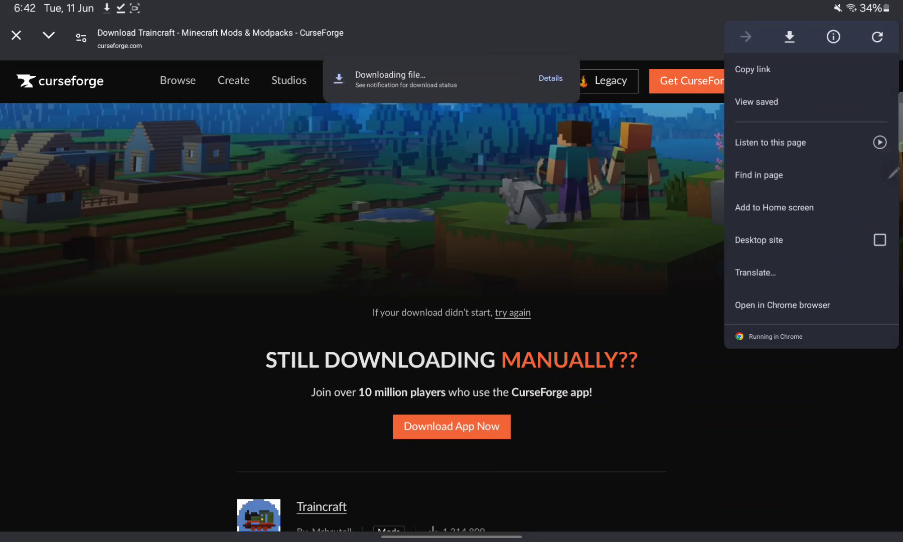
pyautogui.press('Escape')
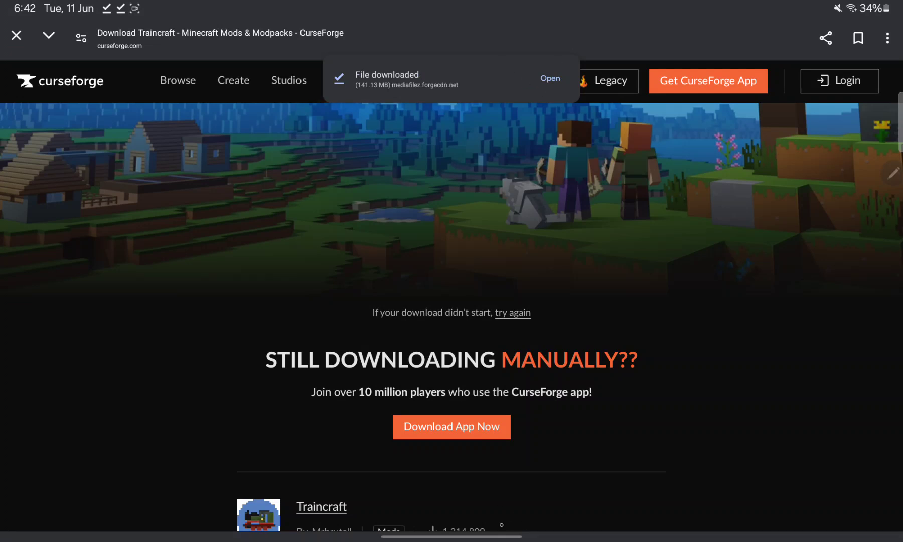
pyautogui.moveTo(496, 532); pyautogui.dragTo(496, 351)
pyautogui.moveTo(458, 459); pyautogui.dragTo(457, 251)
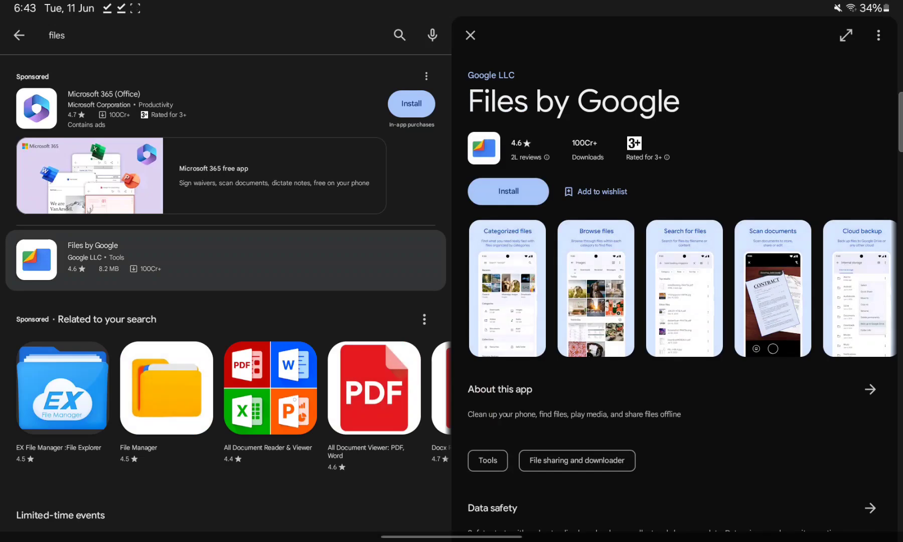
# Scroll the 'files' search results down to Mi File Manager and open it
pyautogui.scroll(-10, 289, 436)
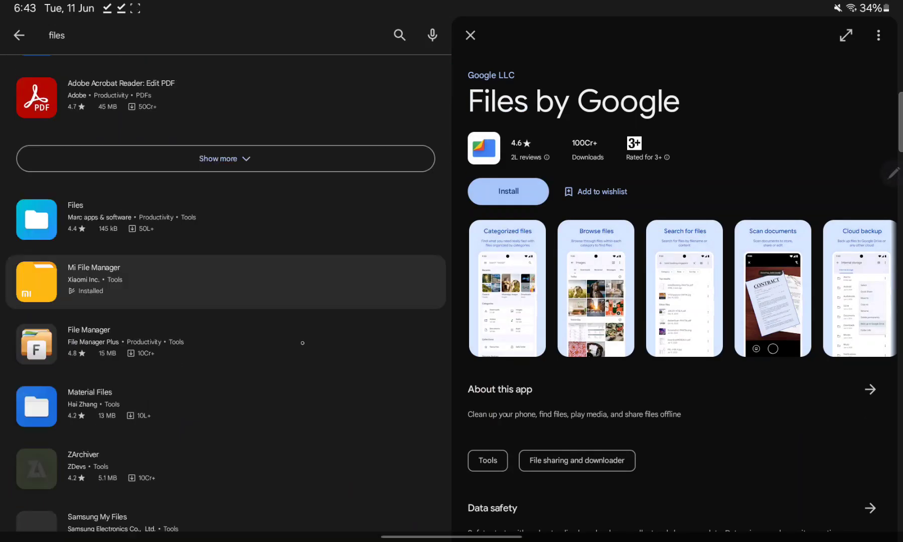
pyautogui.scroll(-2, 302, 342)
pyautogui.click(325, 257)
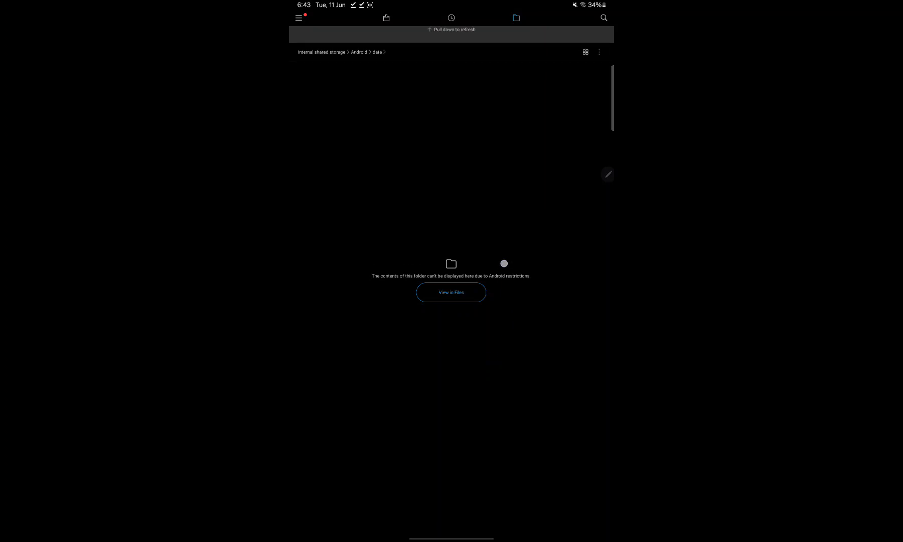
# In Files' Downloads folder, select the Traincraft jar and choose Move to
pyautogui.click(470, 292)
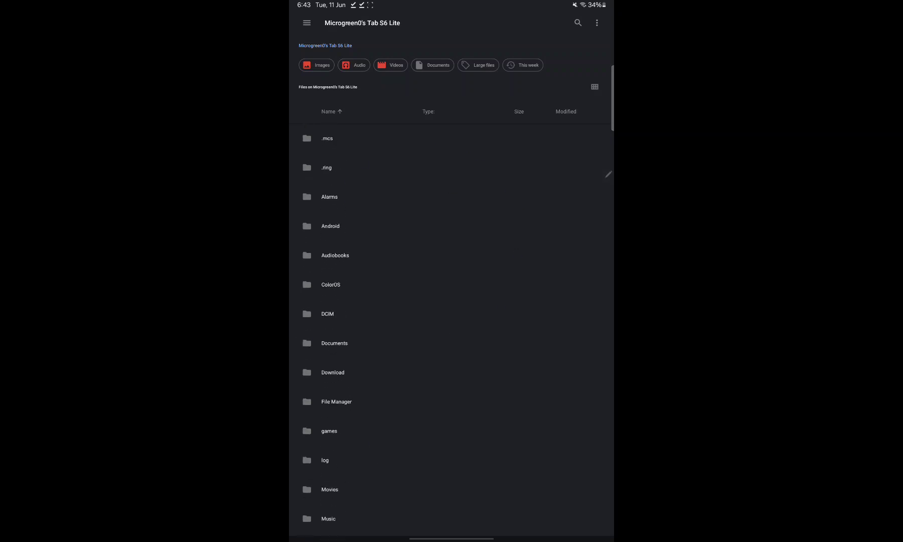
pyautogui.moveTo(290, 191); pyautogui.dragTo(417, 191)
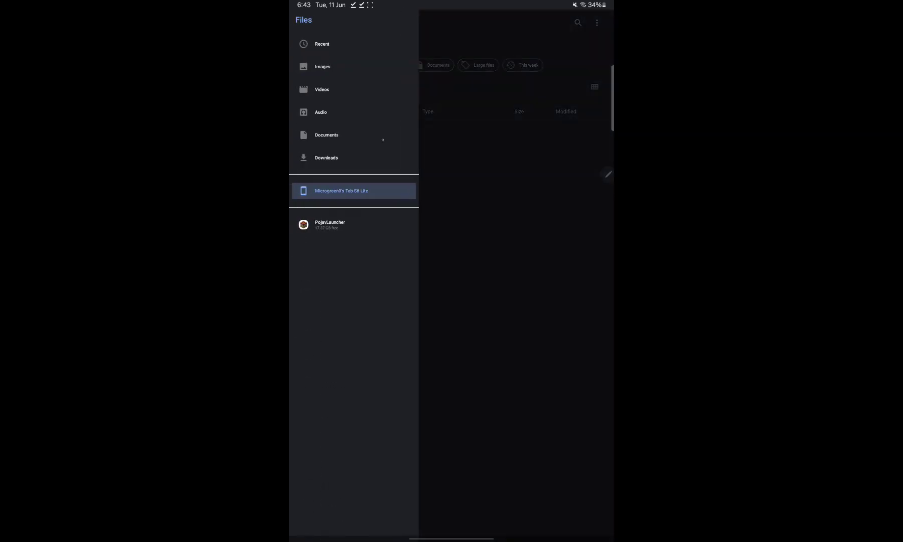
pyautogui.click(384, 160)
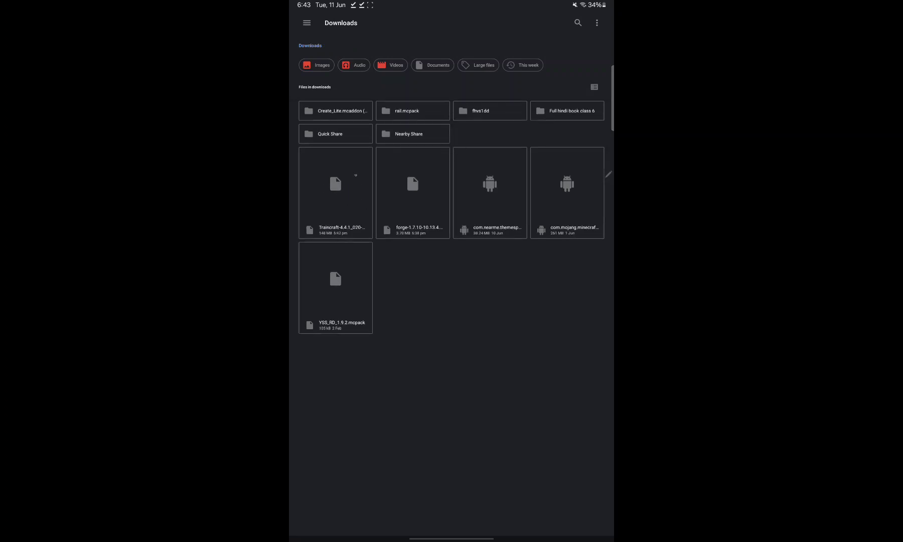
pyautogui.click(348, 198)
pyautogui.click(348, 208)
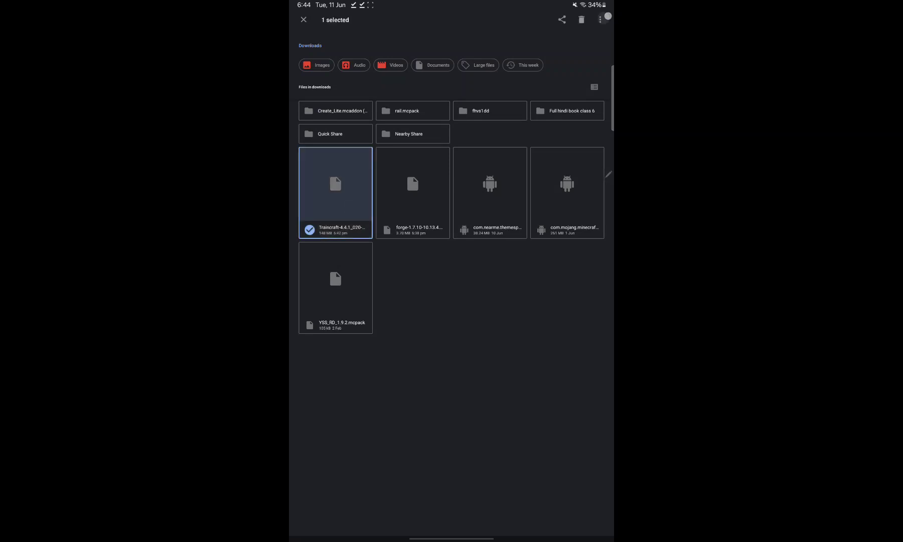
pyautogui.click(602, 19)
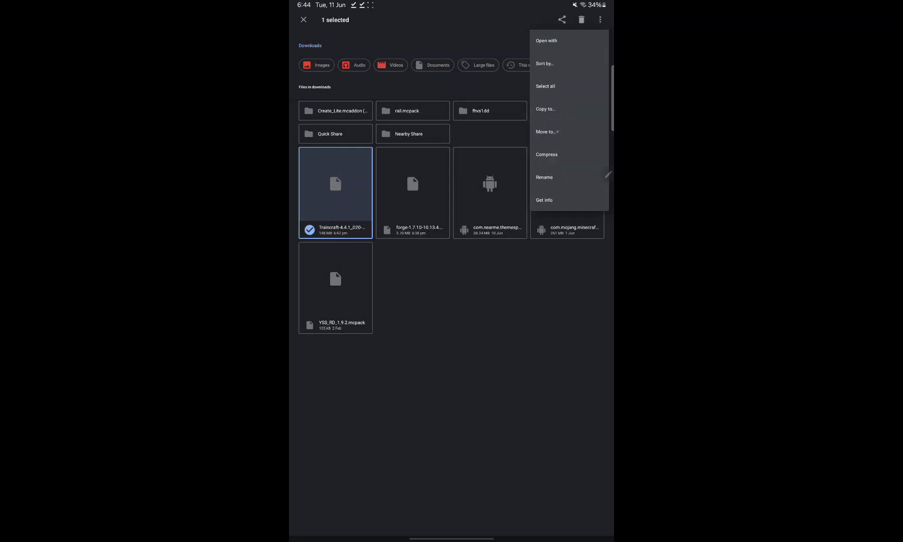
pyautogui.click(557, 132)
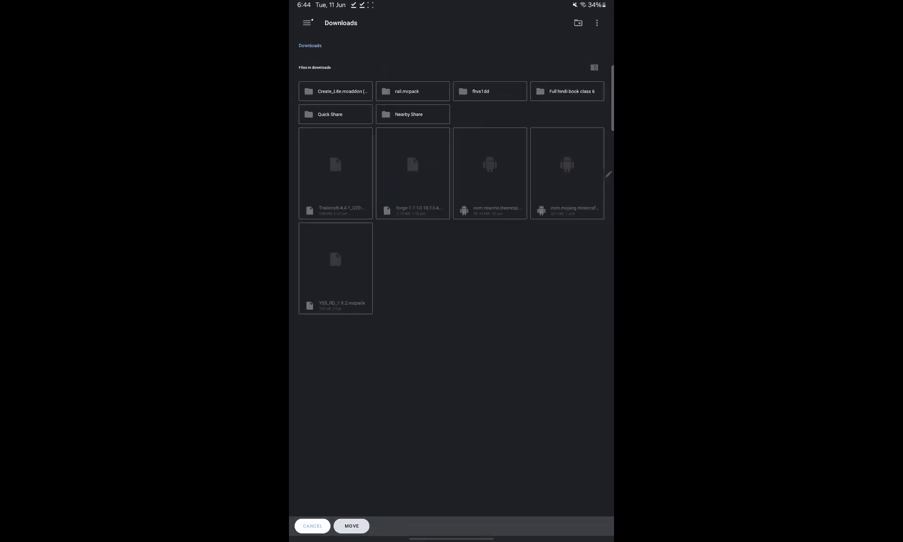
# Move the Traincraft jar into PojavLauncher's .minecraft/mods folder
pyautogui.click(306, 23)
pyautogui.click(596, 23)
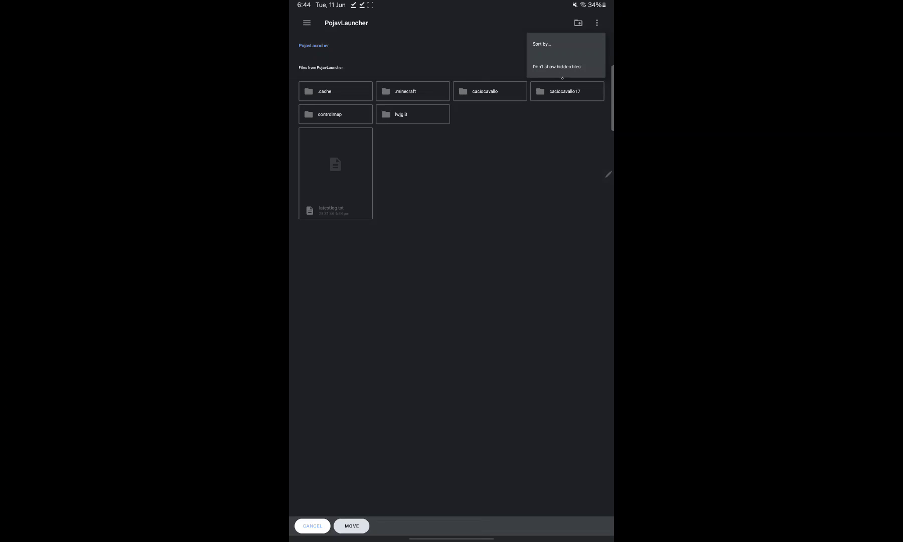
pyautogui.click(475, 151)
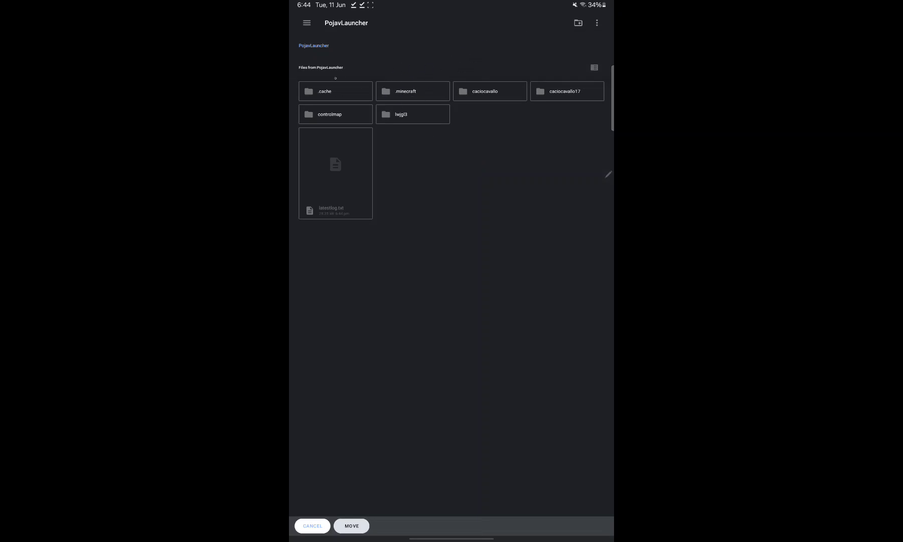
pyautogui.click(423, 89)
pyautogui.click(432, 93)
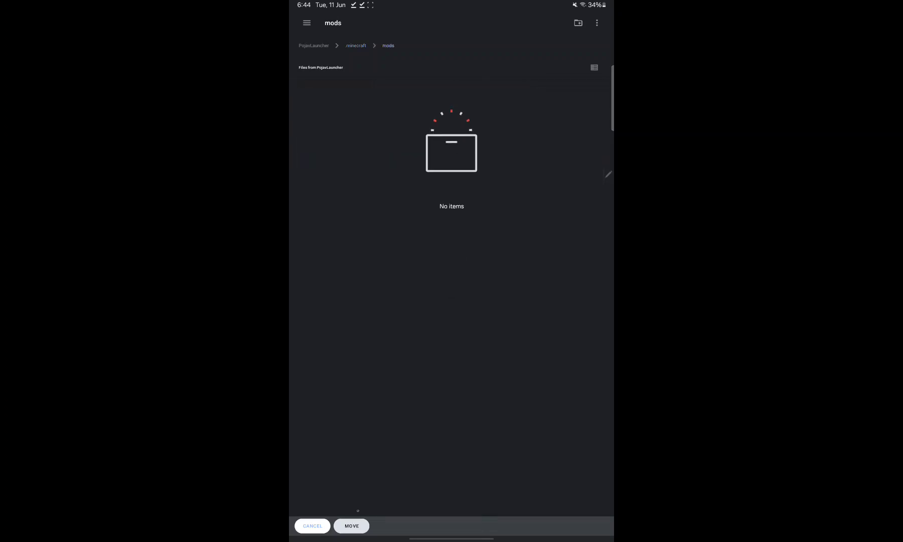
pyautogui.click(351, 526)
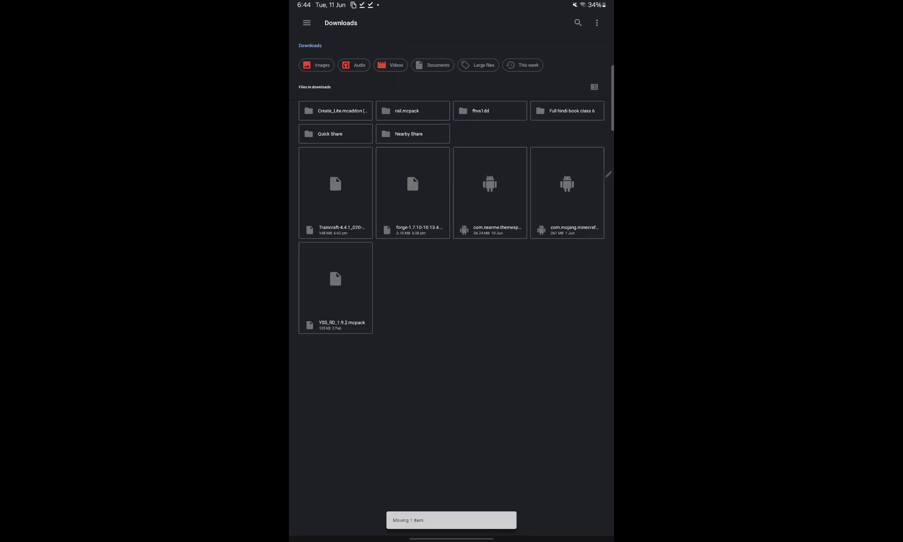
# Browse PojavLauncher's .minecraft folder to confirm the jar now sits in mods
pyautogui.click(306, 23)
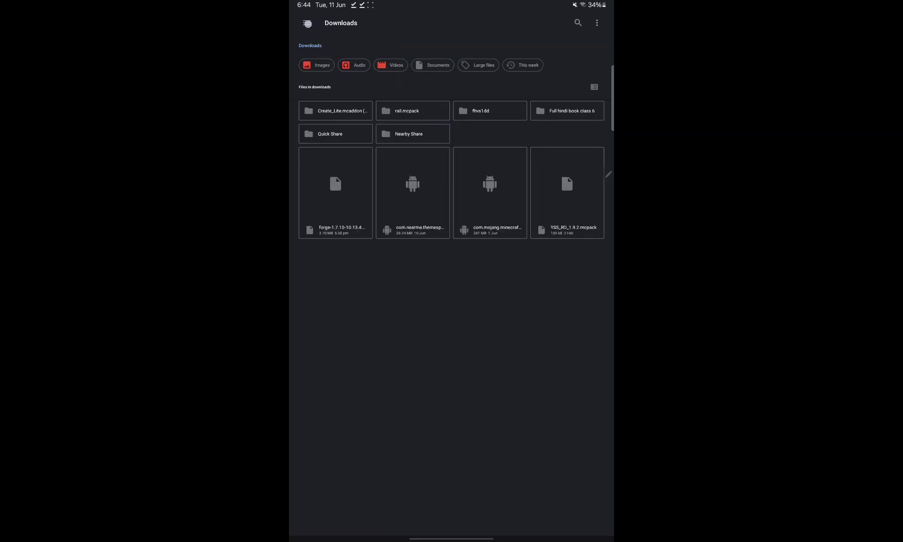
pyautogui.click(326, 226)
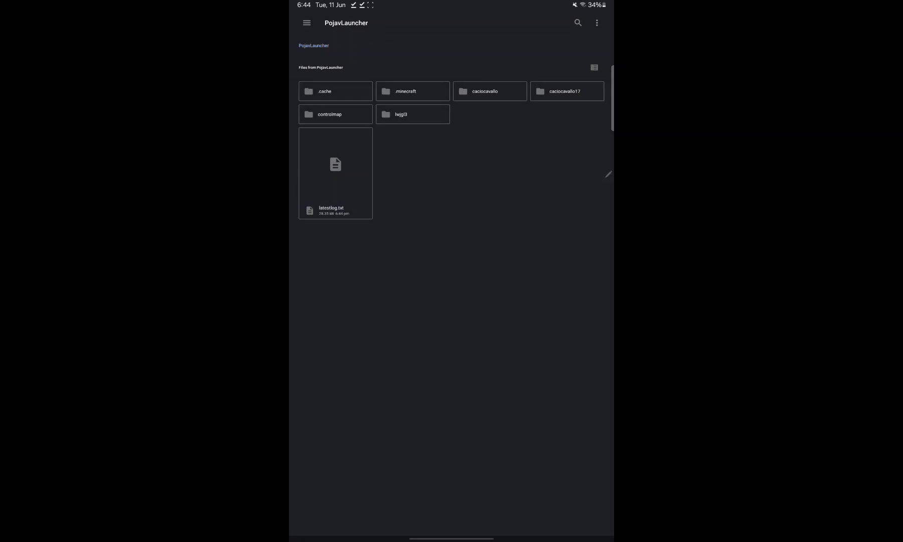
pyautogui.click(412, 91)
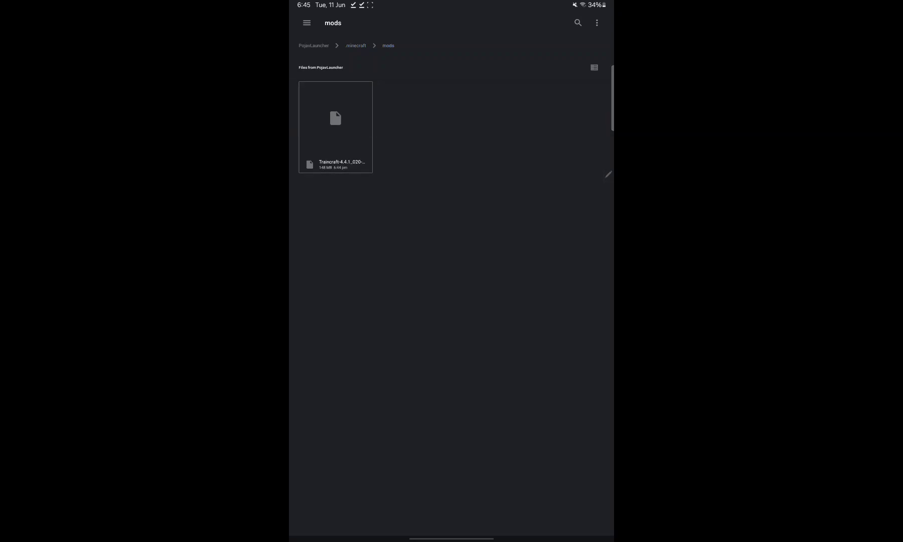
pyautogui.scroll(-3, 389, 92)
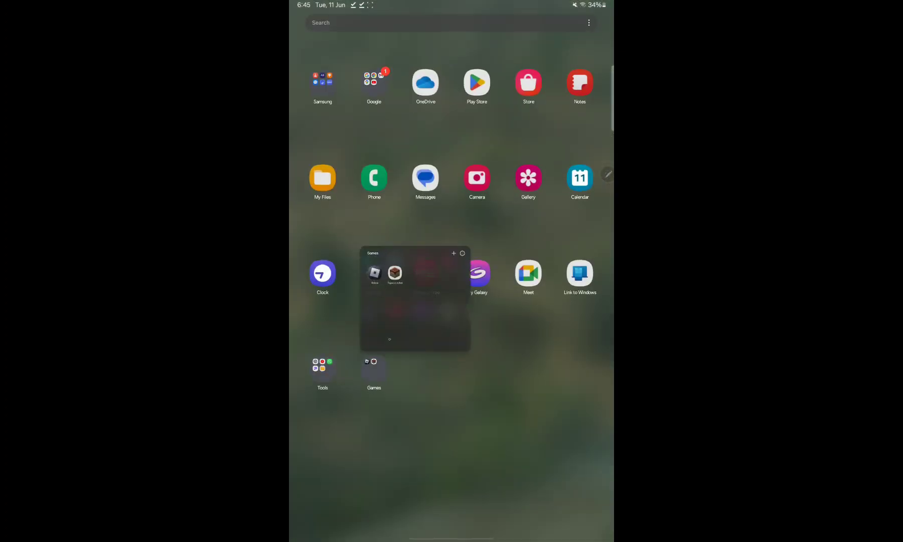
# Launch Minecraft Forge, check the Mod List (only three core entries), then quit the game
pyautogui.click(428, 202)
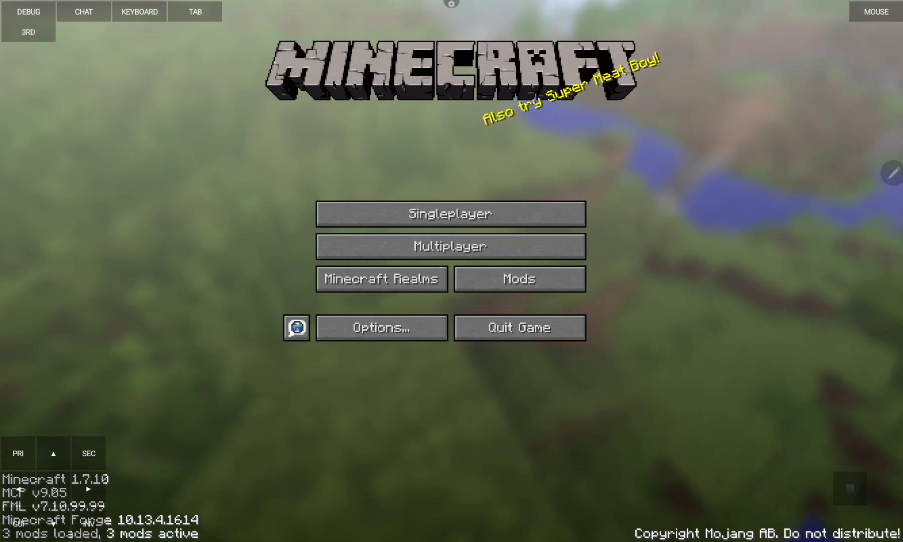
pyautogui.click(519, 279)
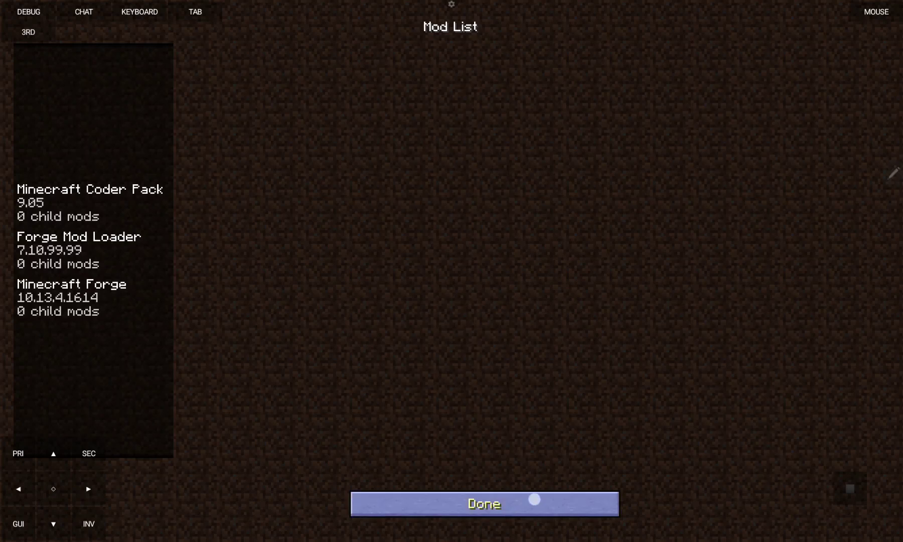
pyautogui.click(554, 508)
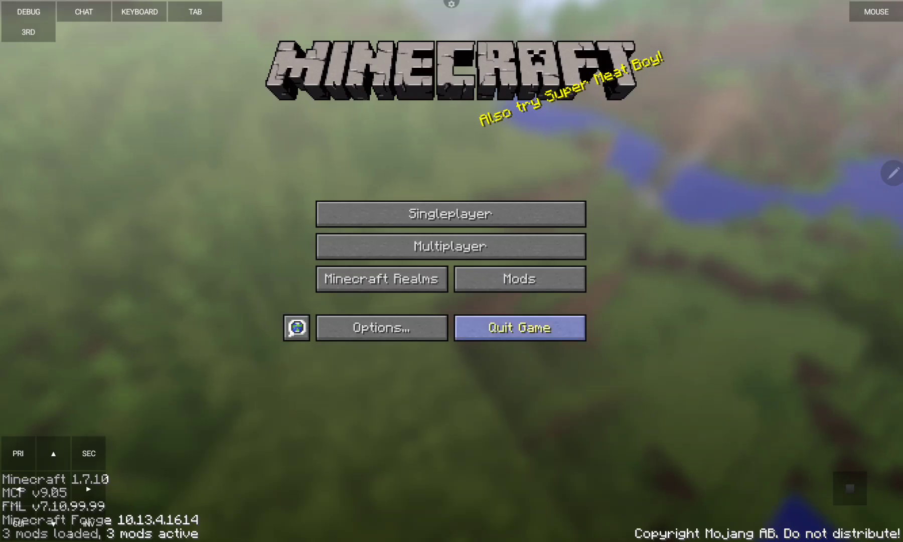
pyautogui.click(520, 328)
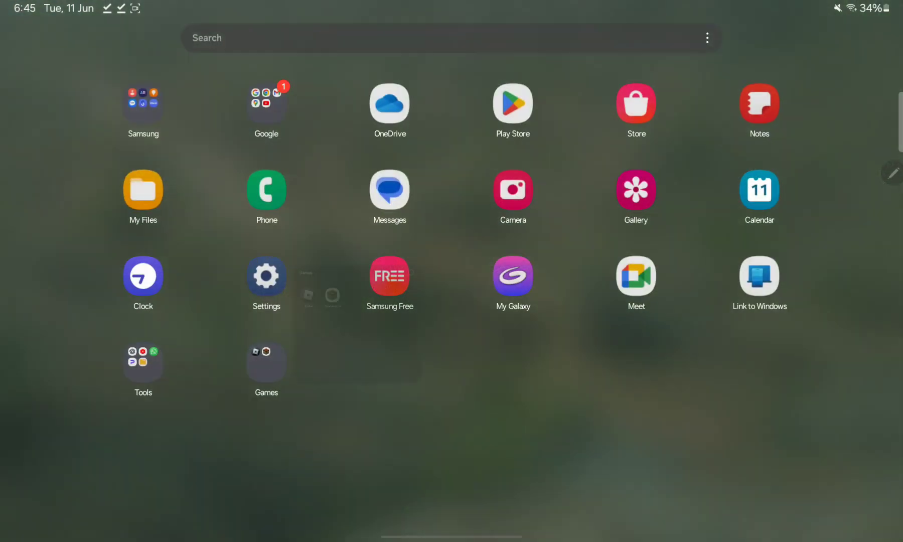
# Play the Forge 1.7.10 profile in PojavLauncher until the title screen shows 4 mods loaded
pyautogui.click(405, 141)
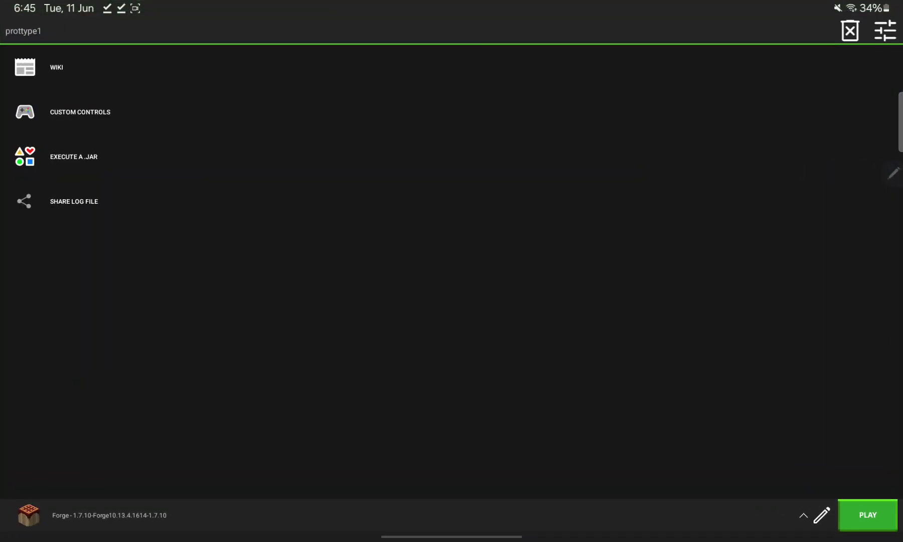
pyautogui.click(876, 501)
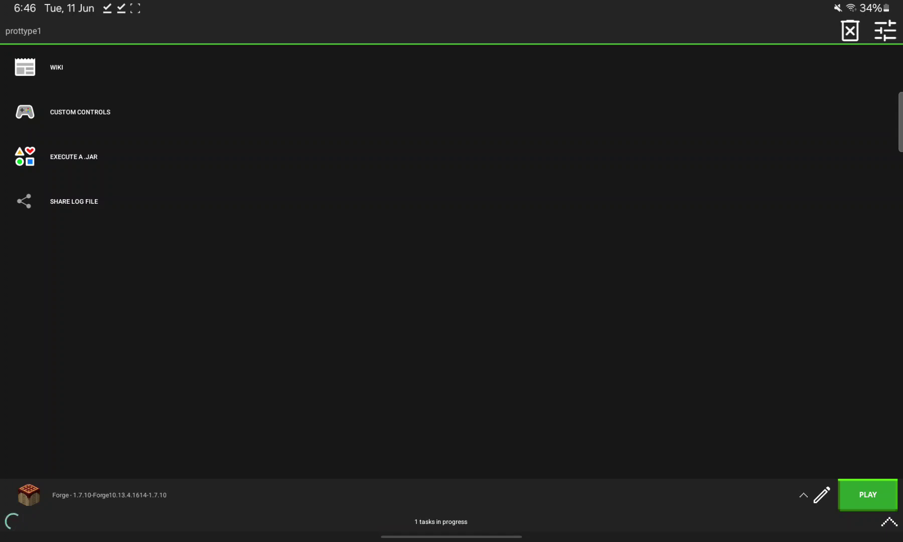
pyautogui.click(889, 522)
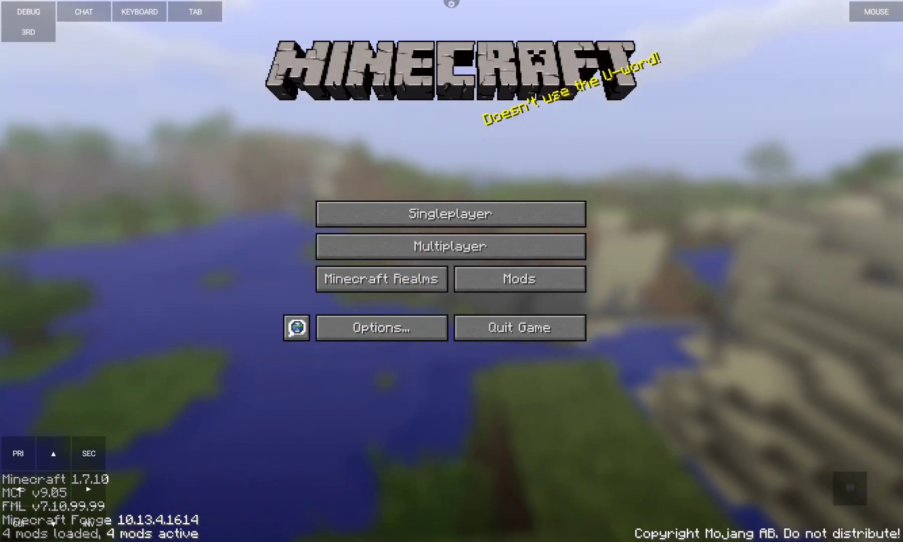
# Enable the virtual mouse and create a new Creative world with the Superflat world type
pyautogui.click(876, 11)
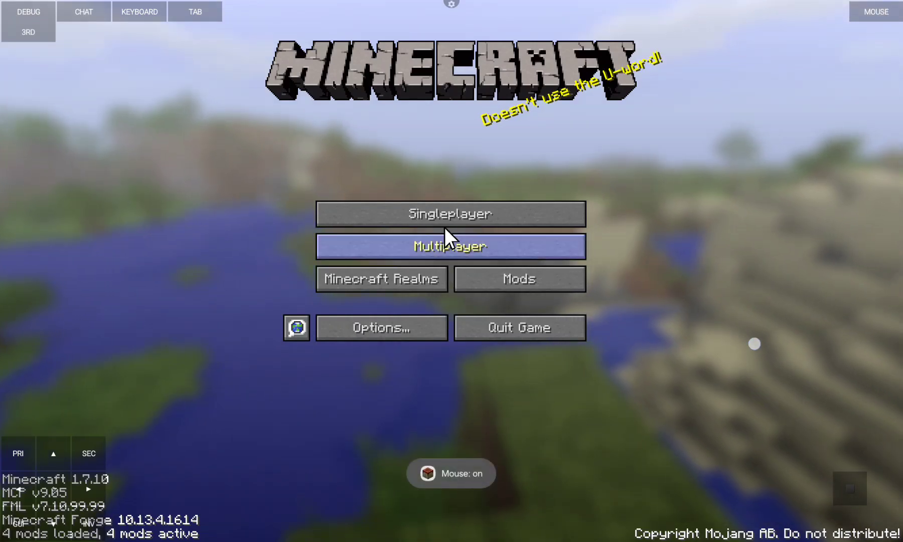
pyautogui.click(467, 209)
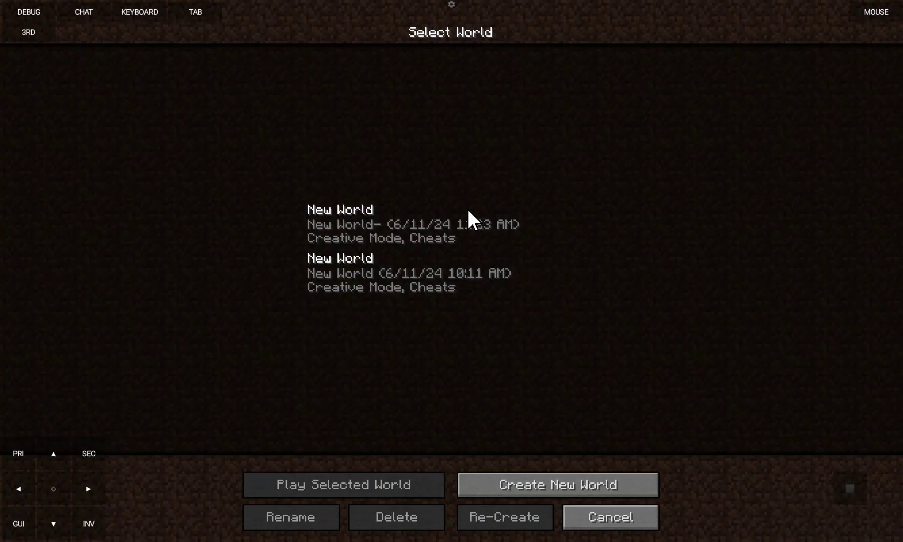
pyautogui.click(501, 486)
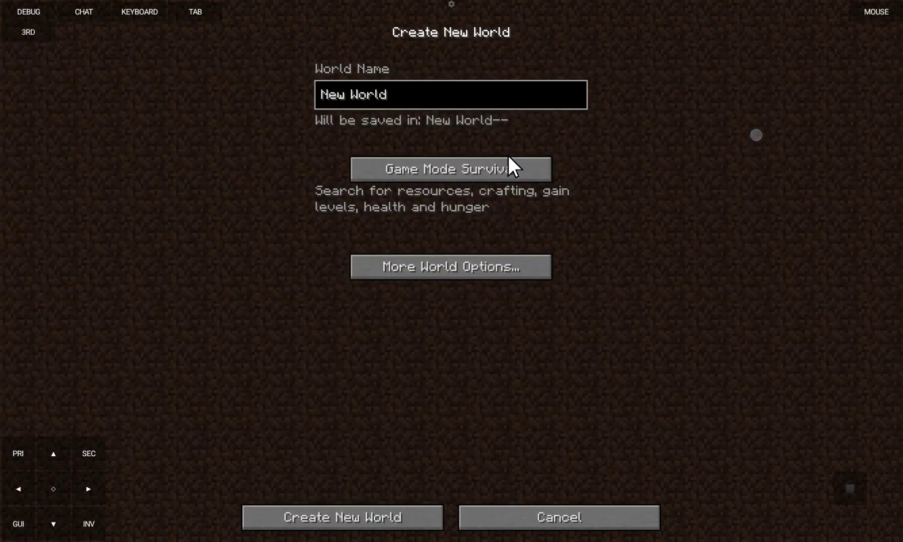
pyautogui.click(505, 171)
pyautogui.click(504, 170)
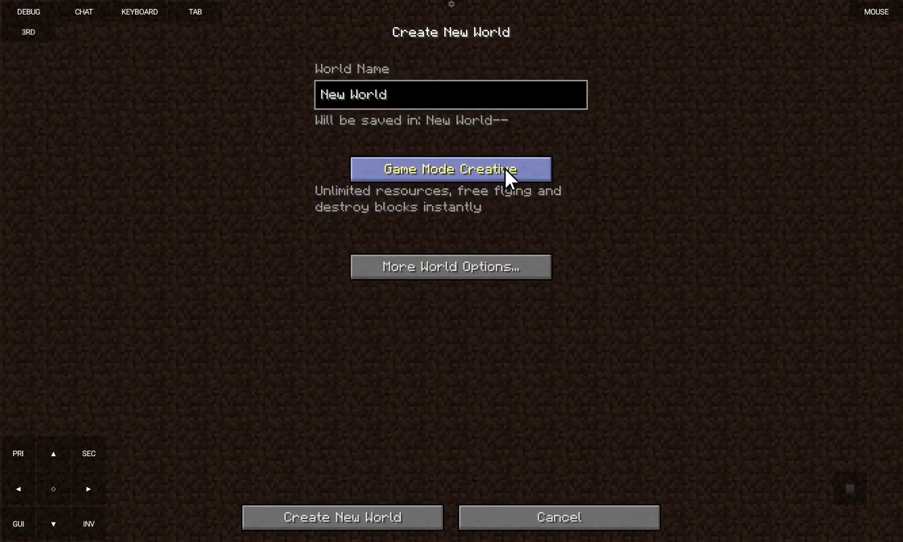
pyautogui.click(487, 271)
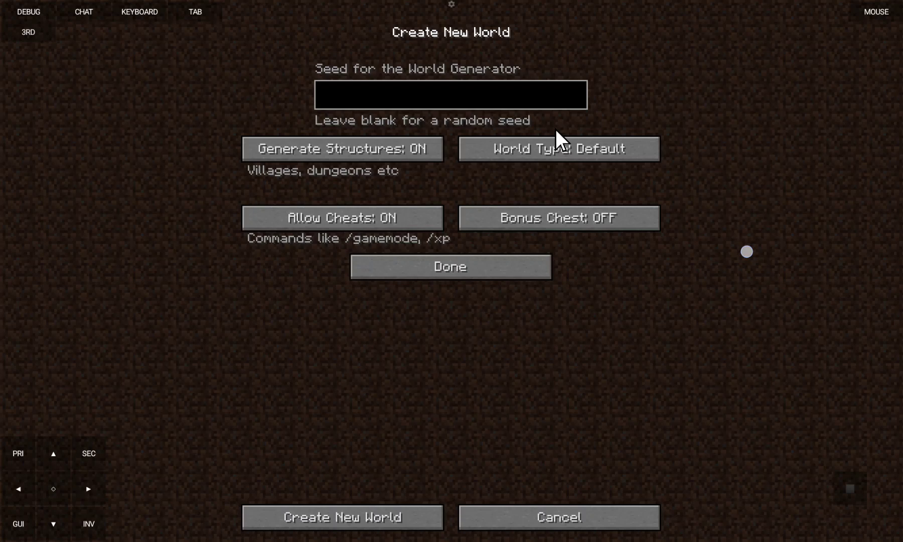
pyautogui.click(552, 144)
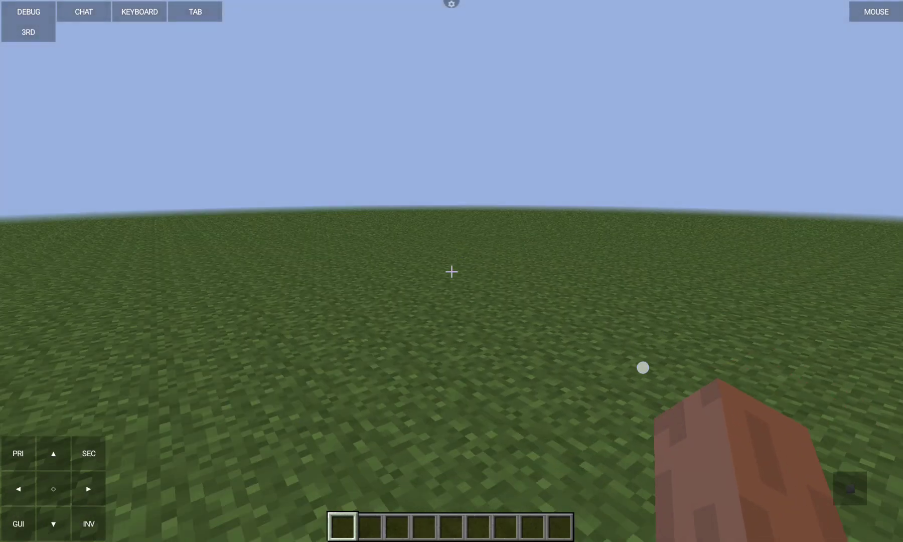
# Look around and walk along the village path toward its edge
pyautogui.moveTo(642, 367)
pyautogui.mouseDown()
pyautogui.moveTo(675, 324)
pyautogui.moveTo(702, 335)
pyautogui.mouseUp()
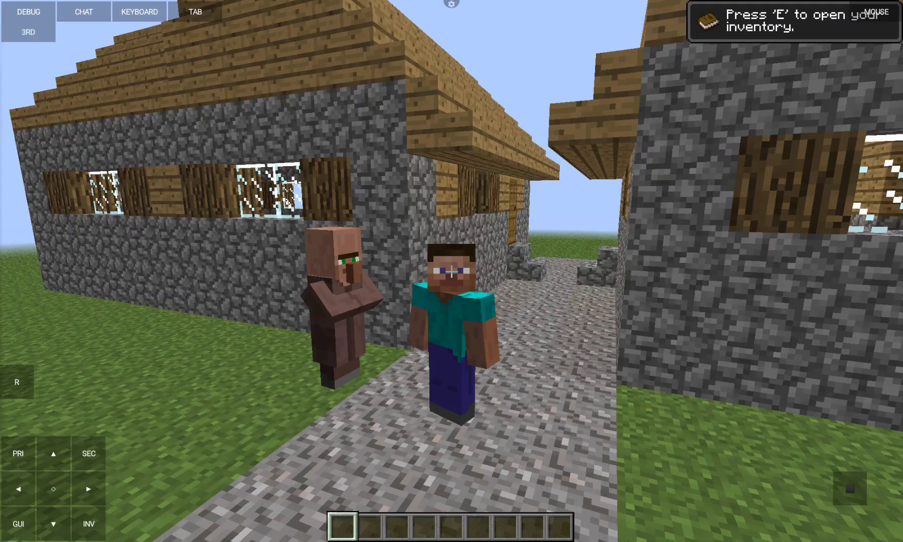
pyautogui.moveTo(53, 483); pyautogui.dragTo(55, 485)
pyautogui.click(26, 459)
pyautogui.click(25, 458)
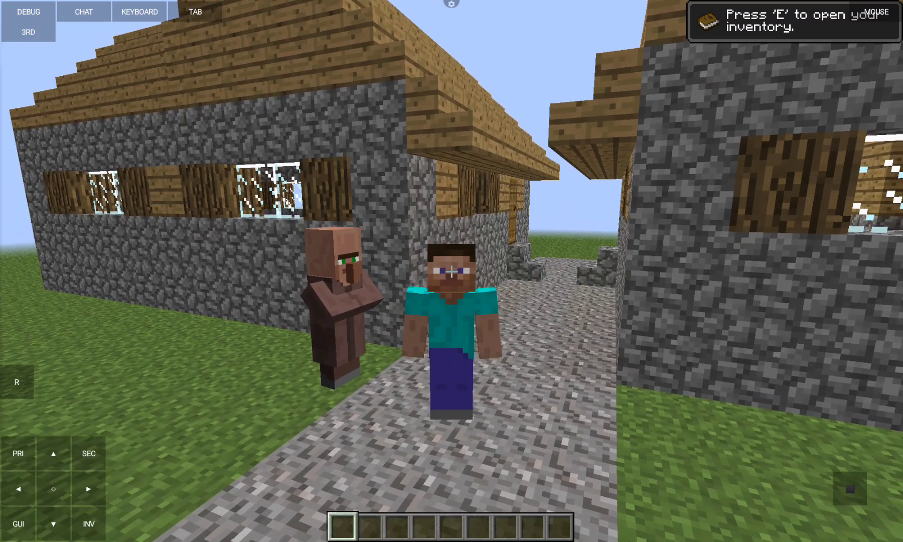
pyautogui.moveTo(752, 180)
pyautogui.mouseDown()
pyautogui.moveTo(803, 178)
pyautogui.moveTo(806, 206)
pyautogui.moveTo(687, 195)
pyautogui.mouseUp()
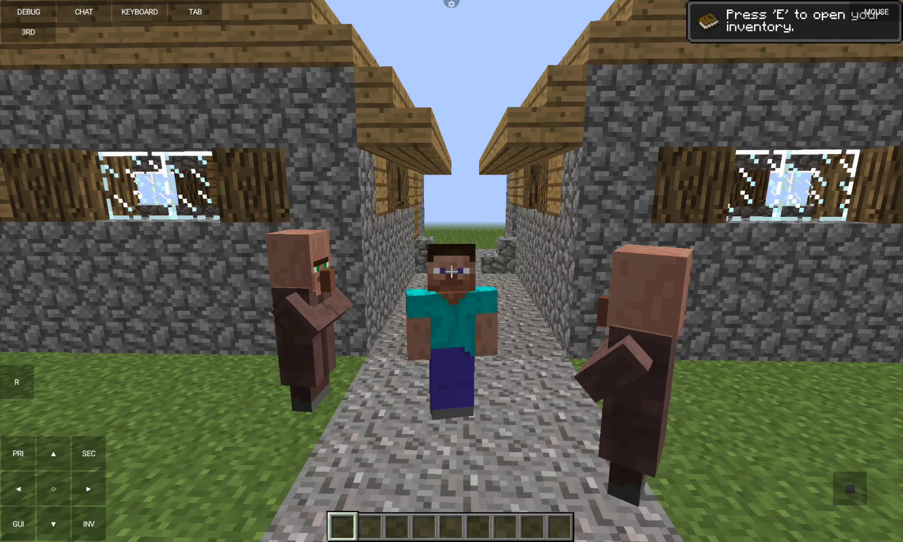
pyautogui.press('w')
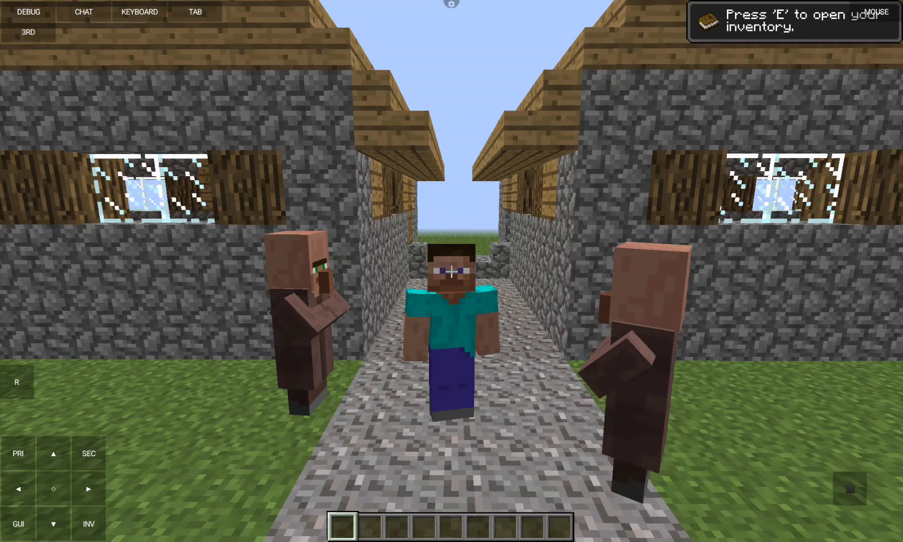
# Switch to first-person, walk out onto open grass, and open the creative inventory
pyautogui.click(22, 39)
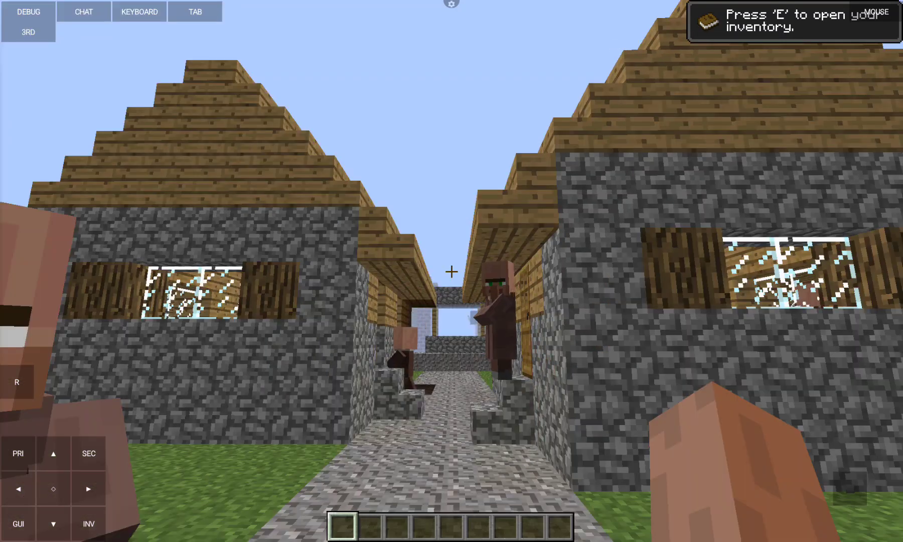
pyautogui.moveTo(763, 303); pyautogui.dragTo(730, 303)
pyautogui.click(57, 439)
pyautogui.moveTo(627, 321); pyautogui.dragTo(695, 326)
pyautogui.moveTo(752, 328); pyautogui.dragTo(787, 329)
pyautogui.click(88, 523)
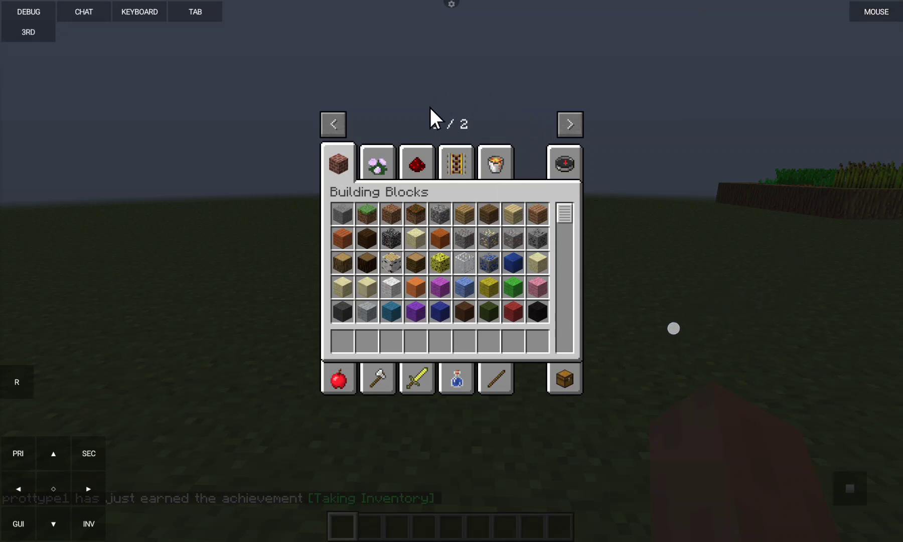
# From the Traincraft tab, put Straight (1x12) in hotbar slot 1 and Turn (16x16) in slot 2
pyautogui.click(575, 127)
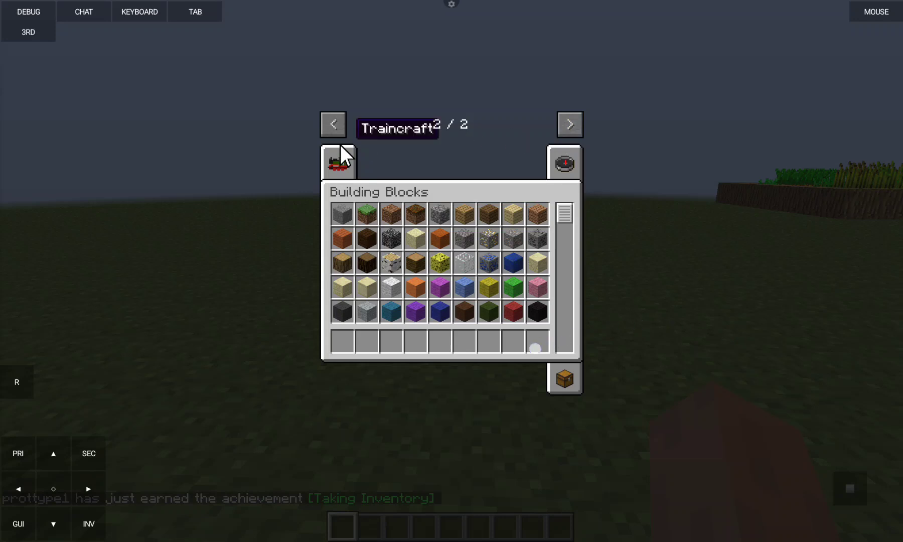
pyautogui.click(329, 157)
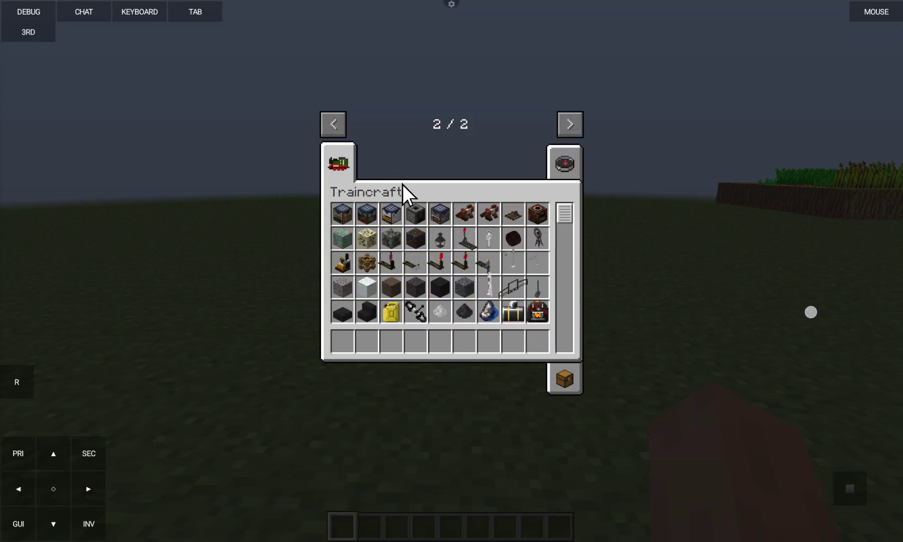
pyautogui.moveTo(568, 214)
pyautogui.mouseDown()
pyautogui.moveTo(572, 247)
pyautogui.moveTo(574, 233)
pyautogui.mouseUp()
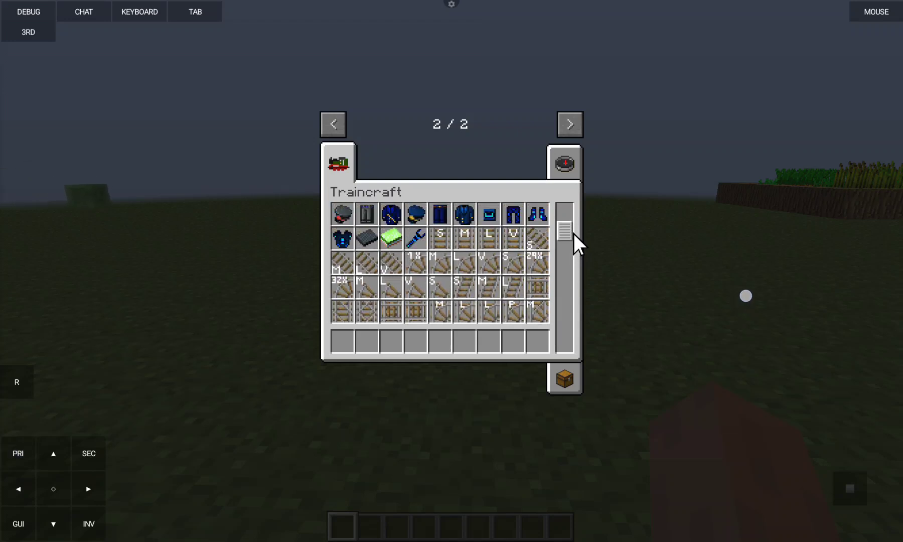
pyautogui.click(509, 235)
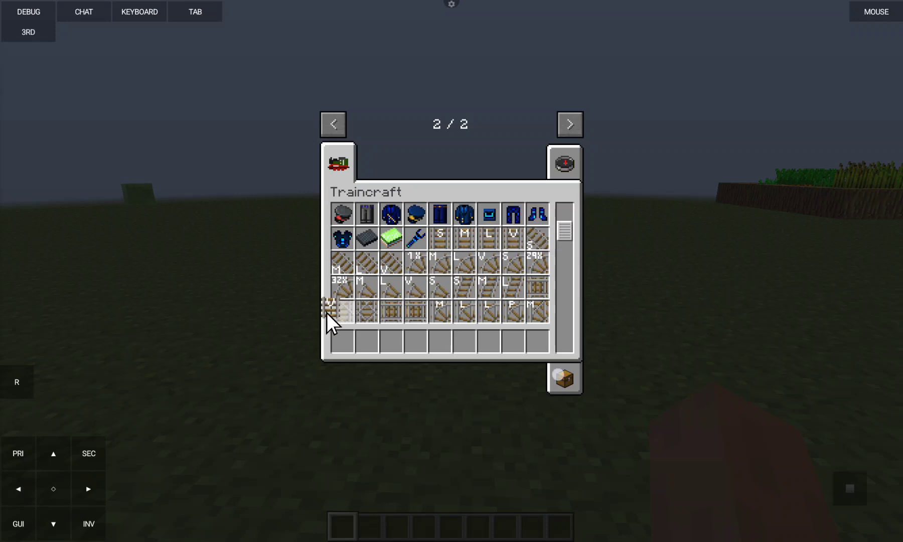
pyautogui.click(335, 342)
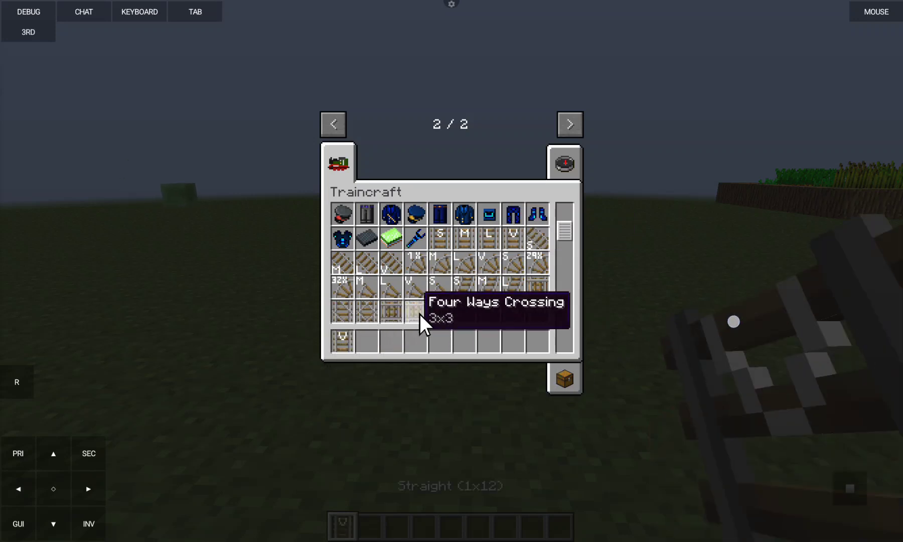
pyautogui.click(515, 264)
pyautogui.click(370, 341)
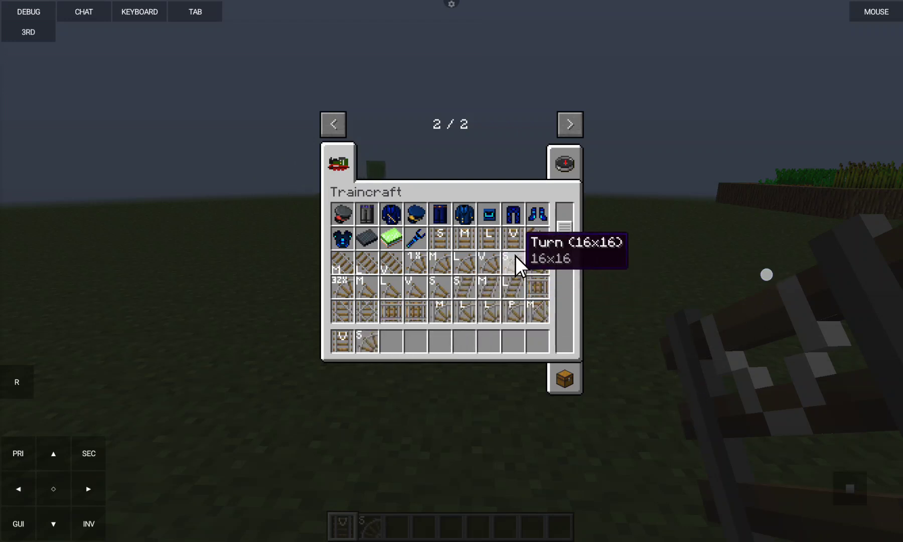
pyautogui.click(93, 522)
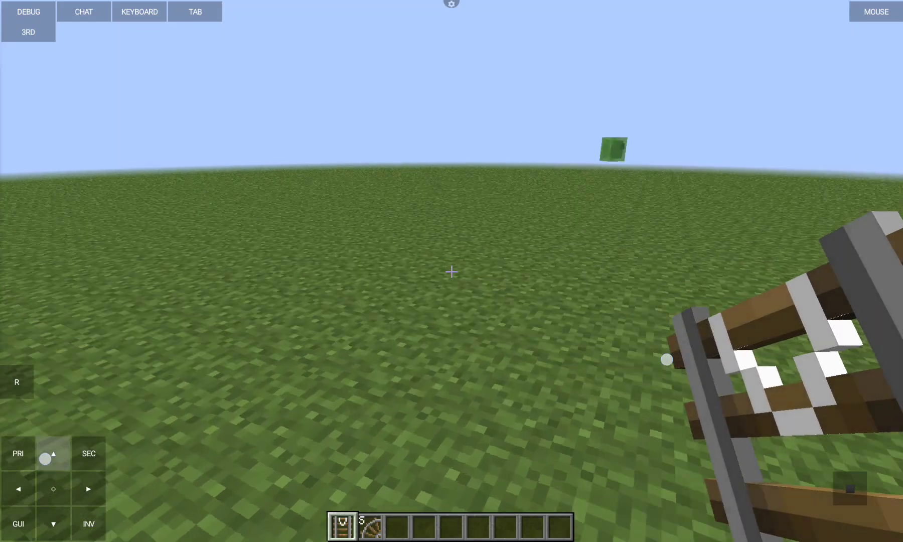
pyautogui.moveTo(665, 359)
pyautogui.mouseDown()
pyautogui.moveTo(727, 317)
pyautogui.moveTo(667, 335)
pyautogui.mouseUp()
# Walk along the laid track to its end and line up the curve preview
pyautogui.moveTo(50, 452); pyautogui.dragTo(50, 454)
pyautogui.moveTo(556, 352); pyautogui.dragTo(609, 332)
pyautogui.moveTo(50, 454); pyautogui.dragTo(50, 453)
pyautogui.moveTo(608, 333)
pyautogui.mouseDown()
pyautogui.moveTo(661, 302)
pyautogui.moveTo(591, 304)
pyautogui.moveTo(730, 302)
pyautogui.moveTo(627, 313)
pyautogui.moveTo(767, 289)
pyautogui.moveTo(652, 301)
pyautogui.mouseUp()
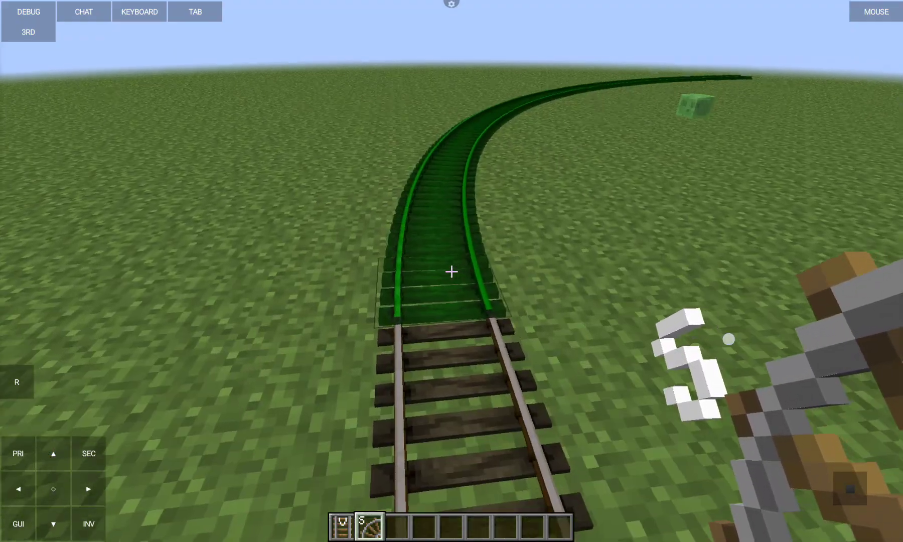
pyautogui.moveTo(728, 340); pyautogui.dragTo(738, 335)
pyautogui.moveTo(50, 453); pyautogui.dragTo(49, 453)
pyautogui.moveTo(738, 335); pyautogui.dragTo(753, 329)
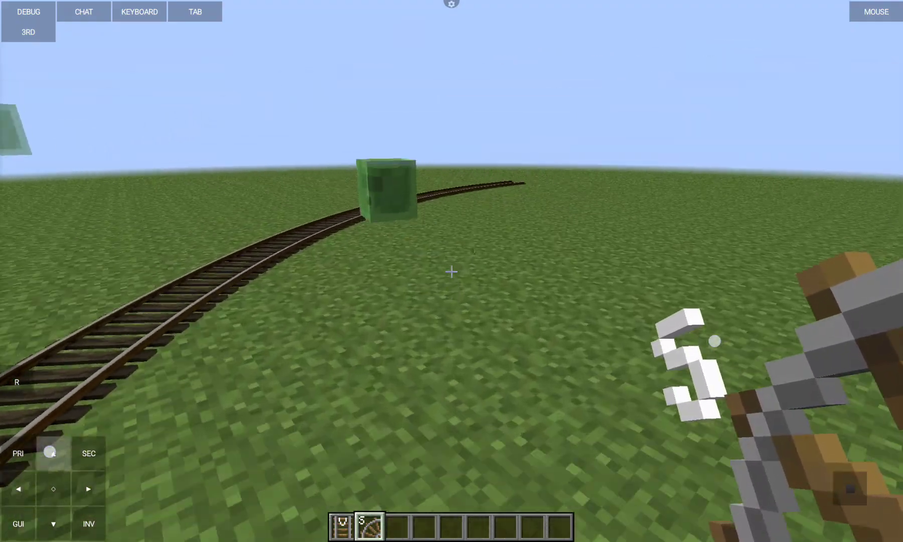
pyautogui.moveTo(719, 339); pyautogui.dragTo(730, 338)
pyautogui.moveTo(49, 452); pyautogui.dragTo(48, 451)
pyautogui.moveTo(730, 338); pyautogui.dragTo(730, 339)
pyautogui.moveTo(48, 452); pyautogui.dragTo(48, 452)
pyautogui.moveTo(731, 338); pyautogui.dragTo(728, 339)
pyautogui.moveTo(48, 452); pyautogui.dragTo(48, 451)
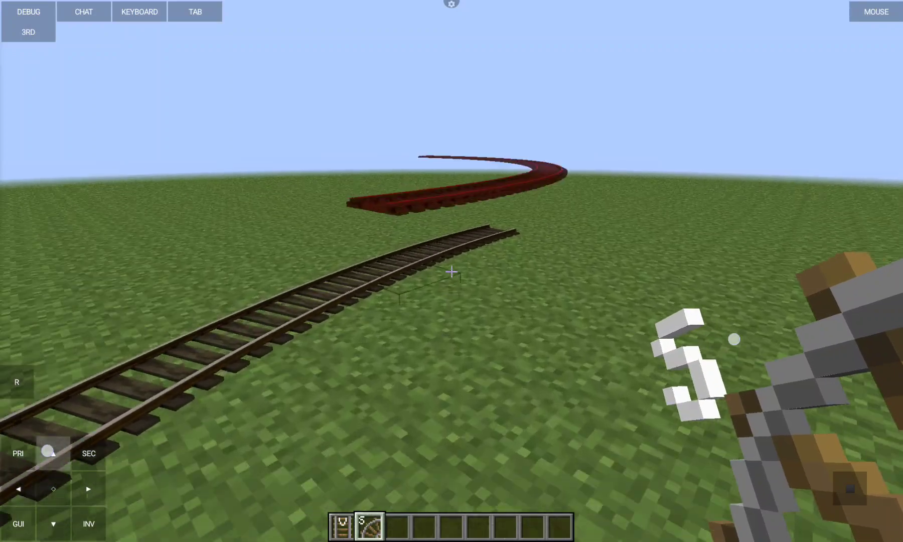
pyautogui.moveTo(728, 338); pyautogui.dragTo(738, 340)
pyautogui.moveTo(48, 451); pyautogui.dragTo(48, 452)
pyautogui.moveTo(738, 341); pyautogui.dragTo(770, 349)
pyautogui.moveTo(49, 451); pyautogui.dragTo(50, 454)
pyautogui.moveTo(770, 349)
pyautogui.mouseDown()
pyautogui.moveTo(773, 375)
pyautogui.moveTo(771, 351)
pyautogui.moveTo(720, 336)
pyautogui.mouseUp()
pyautogui.moveTo(20, 488); pyautogui.dragTo(20, 488)
pyautogui.moveTo(720, 335); pyautogui.dragTo(736, 337)
pyautogui.moveTo(20, 488); pyautogui.dragTo(19, 488)
pyautogui.moveTo(736, 337); pyautogui.dragTo(748, 339)
pyautogui.moveTo(19, 489); pyautogui.dragTo(43, 458)
pyautogui.moveTo(749, 338); pyautogui.dragTo(750, 343)
pyautogui.moveTo(44, 458); pyautogui.dragTo(44, 458)
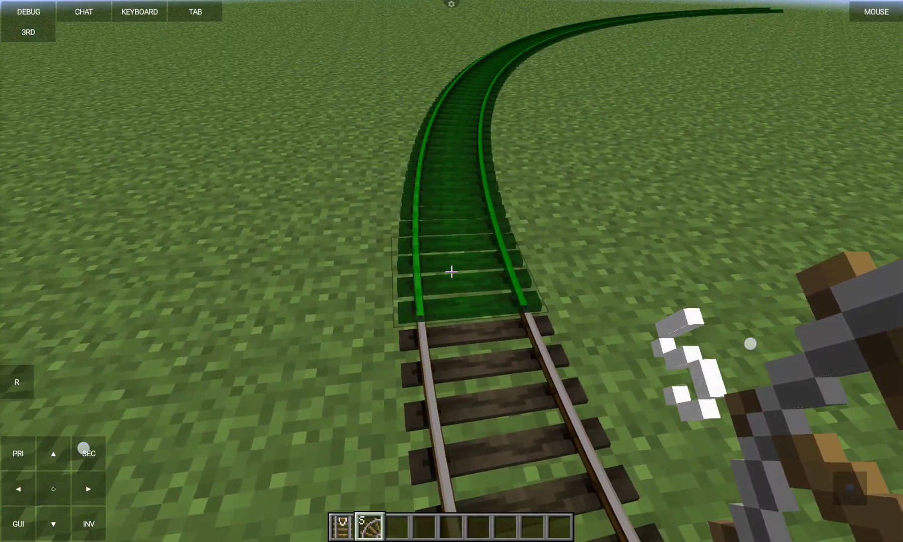
pyautogui.moveTo(751, 343); pyautogui.dragTo(750, 344)
pyautogui.moveTo(43, 458); pyautogui.dragTo(44, 458)
pyautogui.moveTo(750, 343); pyautogui.dragTo(807, 327)
pyautogui.moveTo(44, 459); pyautogui.dragTo(44, 455)
pyautogui.moveTo(807, 327); pyautogui.dragTo(722, 333)
pyautogui.moveTo(44, 456); pyautogui.dragTo(44, 455)
pyautogui.moveTo(721, 333); pyautogui.dragTo(722, 331)
pyautogui.moveTo(44, 455); pyautogui.dragTo(44, 456)
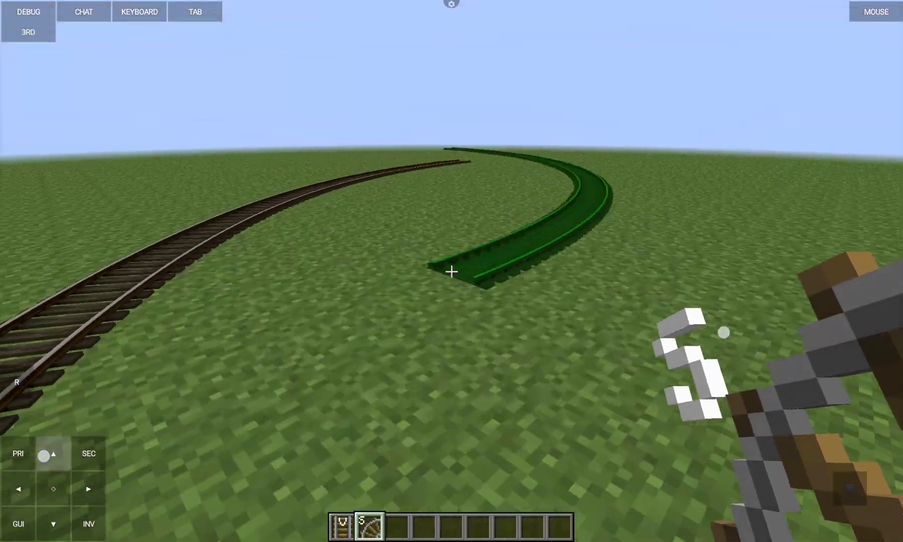
pyautogui.moveTo(721, 331); pyautogui.dragTo(707, 331)
pyautogui.moveTo(44, 456); pyautogui.dragTo(38, 462)
pyautogui.moveTo(707, 331); pyautogui.dragTo(608, 327)
# Select the Straight (1x12) piece, break the track section ahead and dig out the grass below
pyautogui.click(341, 526)
pyautogui.moveTo(38, 462); pyautogui.dragTo(36, 462)
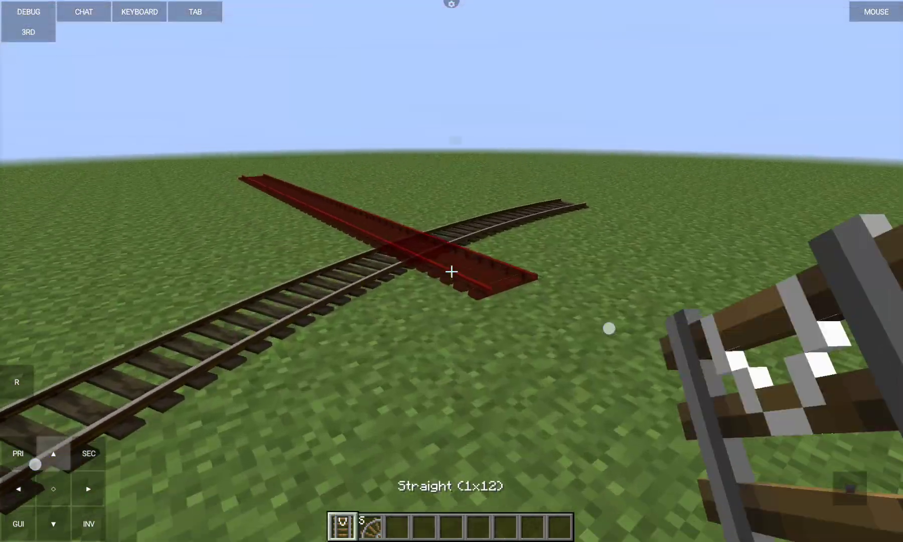
pyautogui.moveTo(608, 326); pyautogui.dragTo(645, 340)
pyautogui.moveTo(36, 461); pyautogui.dragTo(36, 461)
pyautogui.moveTo(644, 341); pyautogui.dragTo(650, 344)
pyautogui.moveTo(36, 461); pyautogui.dragTo(36, 462)
pyautogui.moveTo(650, 345); pyautogui.dragTo(667, 359)
pyautogui.moveTo(36, 461); pyautogui.dragTo(36, 455)
pyautogui.moveTo(667, 359)
pyautogui.mouseDown()
pyautogui.moveTo(668, 372)
pyautogui.moveTo(718, 390)
pyautogui.mouseUp()
pyautogui.moveTo(36, 455); pyautogui.dragTo(34, 462)
pyautogui.moveTo(718, 389); pyautogui.dragTo(715, 389)
pyautogui.moveTo(34, 462); pyautogui.dragTo(34, 462)
pyautogui.moveTo(715, 389); pyautogui.dragTo(730, 379)
pyautogui.moveTo(34, 461); pyautogui.dragTo(35, 461)
pyautogui.moveTo(730, 379); pyautogui.dragTo(718, 389)
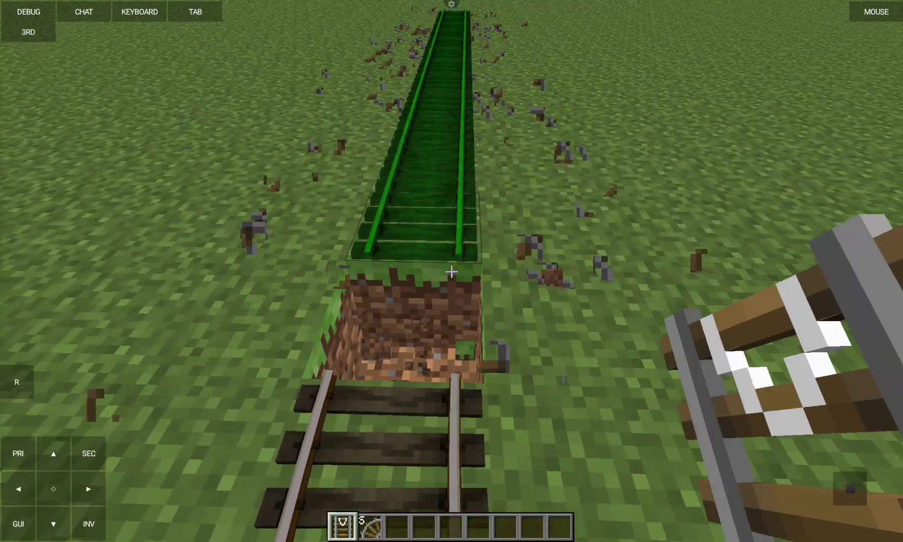
pyautogui.moveTo(34, 462); pyautogui.dragTo(34, 462)
pyautogui.moveTo(717, 389); pyautogui.dragTo(617, 242)
# Put a Grass Block from Building Blocks into hotbar slot 3 and refill the dug-out hole
pyautogui.click(88, 523)
pyautogui.click(336, 126)
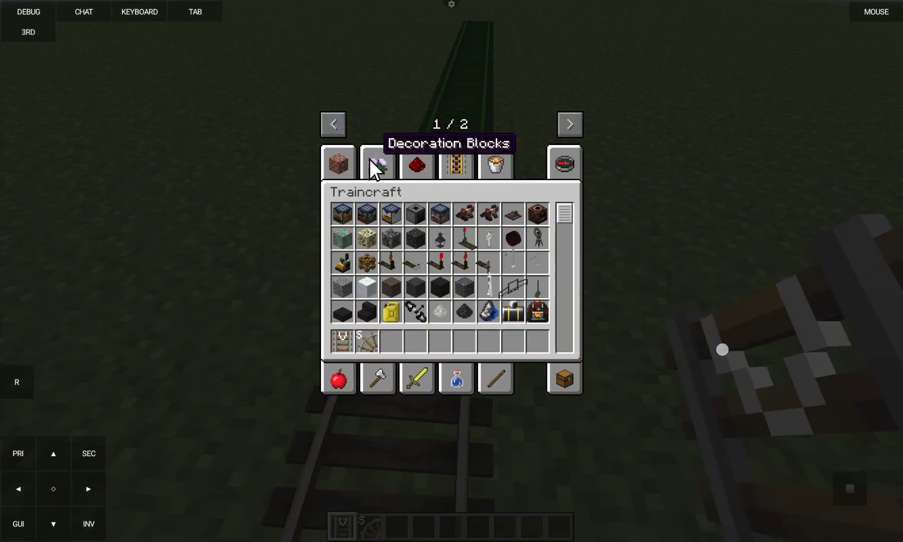
pyautogui.click(341, 158)
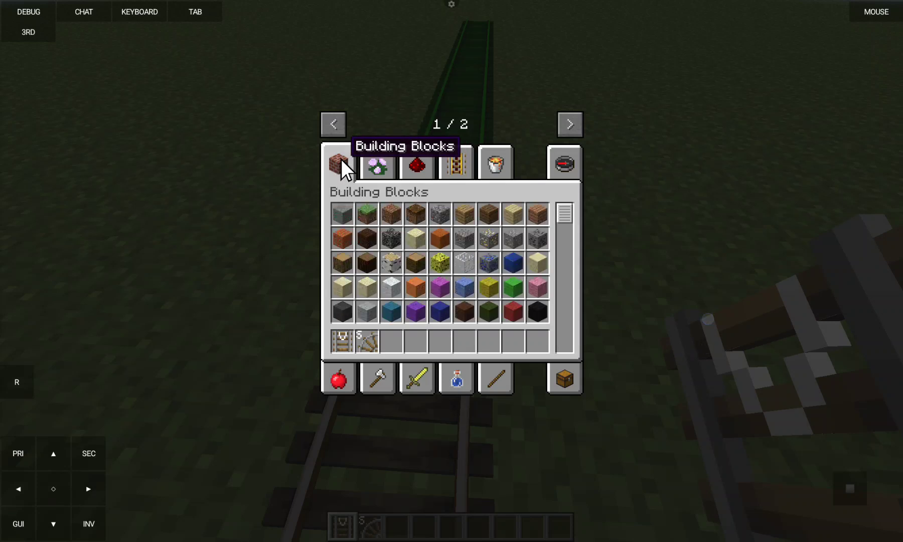
pyautogui.click(368, 215)
pyautogui.click(390, 335)
pyautogui.click(89, 524)
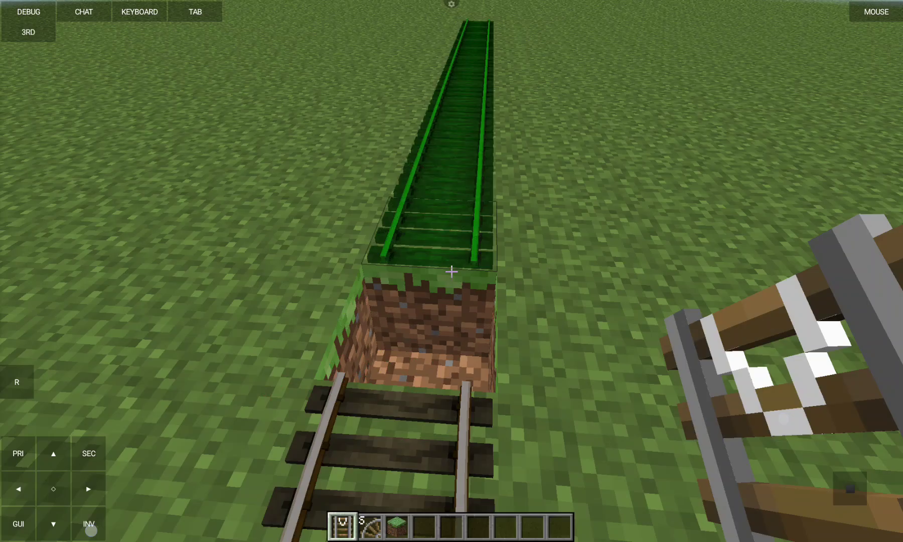
pyautogui.press('3')
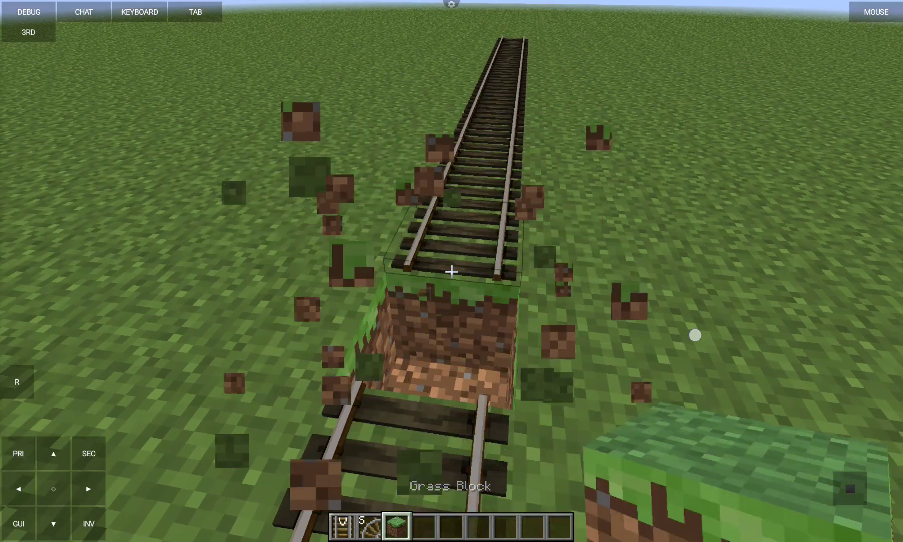
pyautogui.moveTo(695, 335)
pyautogui.mouseDown()
pyautogui.moveTo(705, 359)
pyautogui.moveTo(699, 307)
pyautogui.moveTo(716, 322)
pyautogui.moveTo(695, 307)
pyautogui.mouseUp()
pyautogui.click(15, 454)
# Extend the track with a Straight (1x12) section followed by two curved Turn (16x16) sections
pyautogui.press('1')
pyautogui.click(50, 453)
pyautogui.click(696, 311)
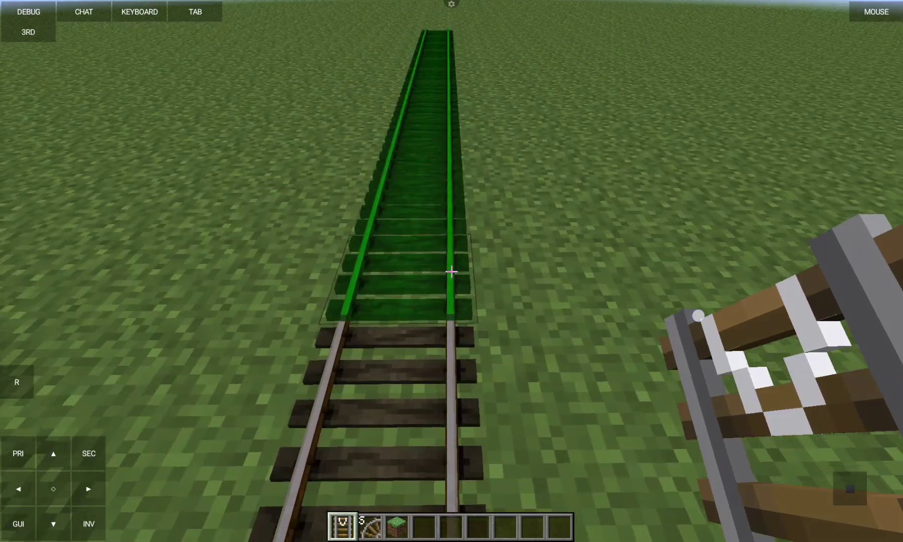
pyautogui.click(91, 455)
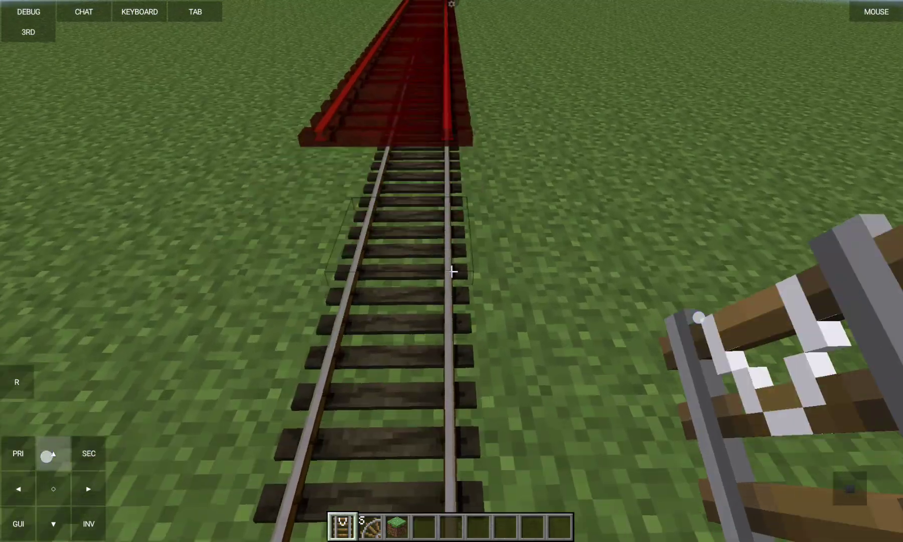
pyautogui.moveTo(46, 456)
pyautogui.mouseDown()
pyautogui.moveTo(32, 456)
pyautogui.moveTo(40, 458)
pyautogui.mouseUp()
pyautogui.moveTo(680, 326); pyautogui.dragTo(693, 327)
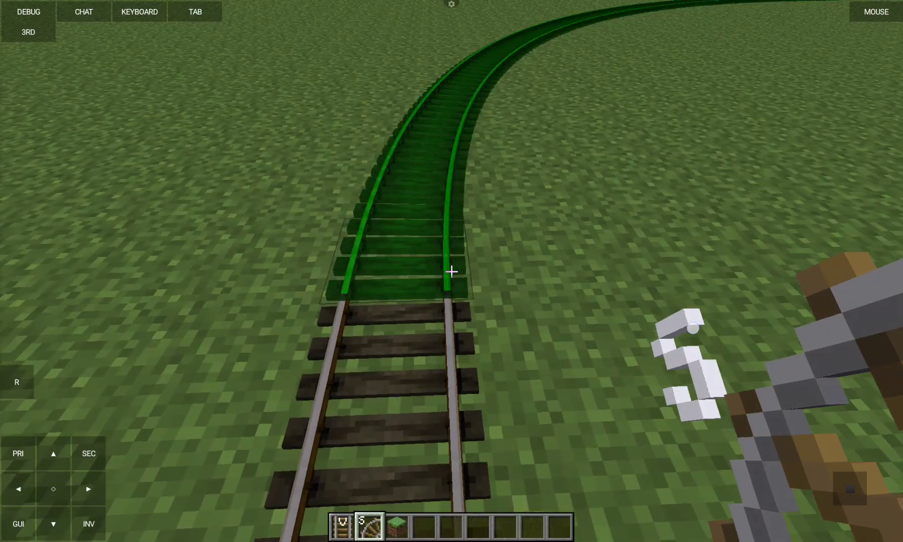
pyautogui.click(80, 453)
pyautogui.moveTo(44, 454); pyautogui.dragTo(44, 453)
pyautogui.moveTo(732, 337); pyautogui.dragTo(732, 337)
pyautogui.moveTo(44, 453); pyautogui.dragTo(44, 453)
pyautogui.moveTo(732, 337); pyautogui.dragTo(762, 344)
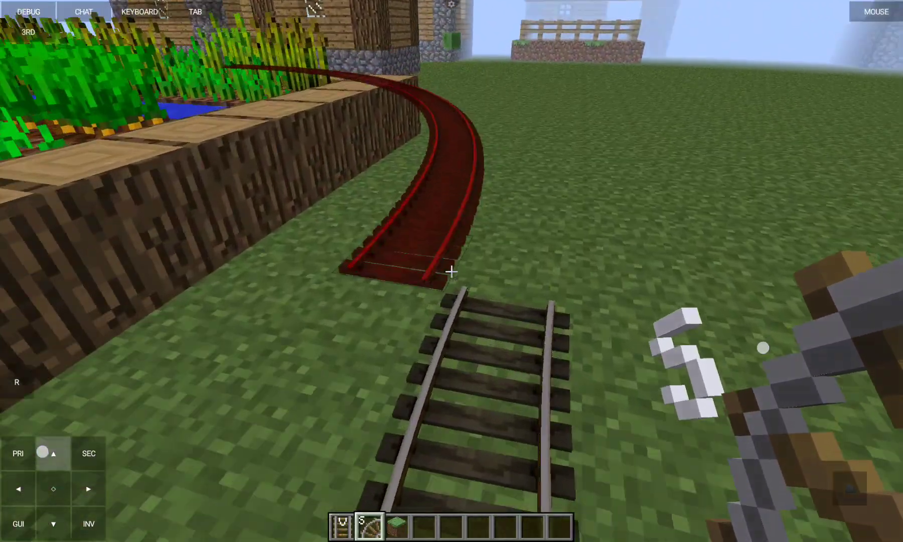
pyautogui.moveTo(44, 453); pyautogui.dragTo(44, 453)
pyautogui.moveTo(762, 345)
pyautogui.mouseDown()
pyautogui.moveTo(803, 360)
pyautogui.moveTo(744, 302)
pyautogui.mouseUp()
pyautogui.click(89, 453)
# Turn toward the houses and reopen the creative inventory
pyautogui.moveTo(44, 453); pyautogui.dragTo(43, 453)
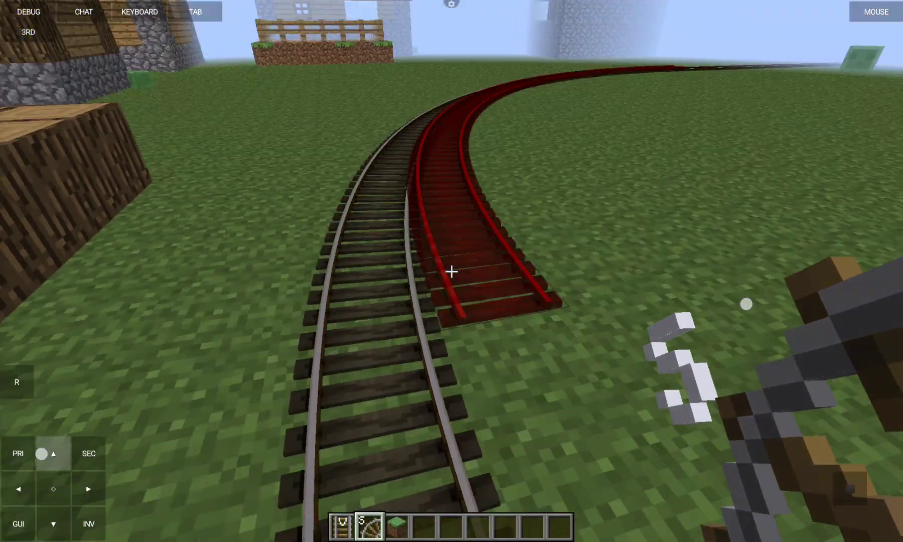
pyautogui.moveTo(744, 302); pyautogui.dragTo(789, 295)
pyautogui.moveTo(42, 454); pyautogui.dragTo(42, 453)
pyautogui.moveTo(789, 295)
pyautogui.mouseDown()
pyautogui.moveTo(843, 476)
pyautogui.moveTo(732, 325)
pyautogui.moveTo(816, 368)
pyautogui.moveTo(737, 316)
pyautogui.moveTo(657, 314)
pyautogui.moveTo(661, 371)
pyautogui.mouseUp()
pyautogui.press('e')
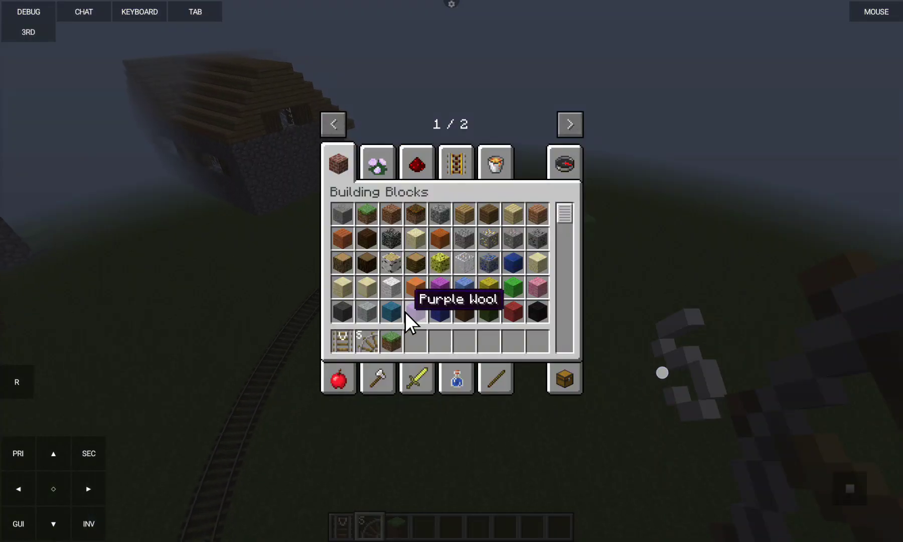
# Empty the inventory and put the BR E69 locomotive from the Traincraft tab into hotbar slot 1
pyautogui.click(569, 374)
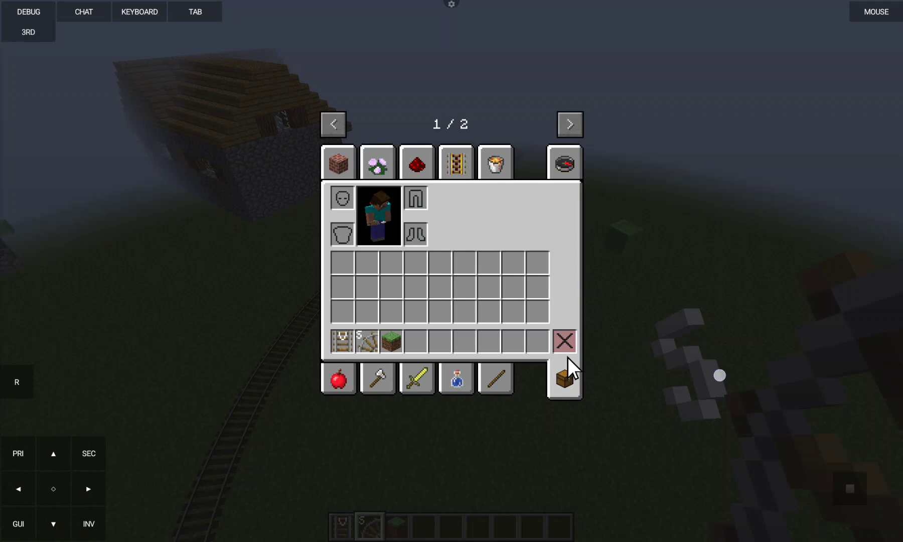
pyautogui.keyDown('shift'); pyautogui.click(564, 337); pyautogui.keyUp('shift')
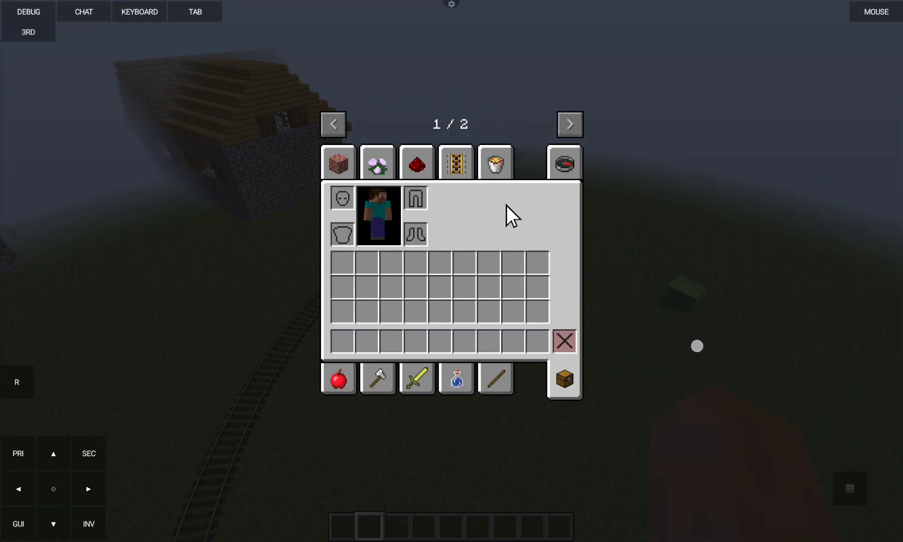
pyautogui.click(580, 123)
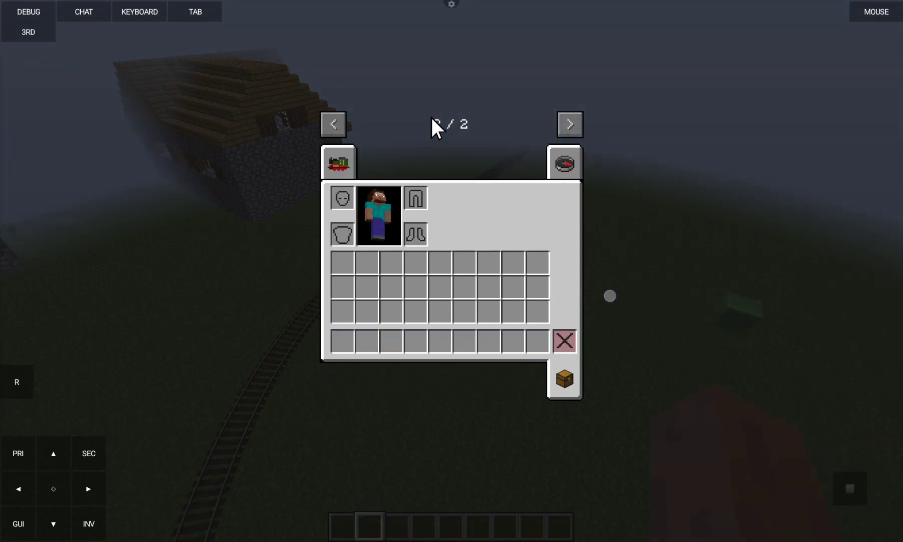
pyautogui.click(343, 169)
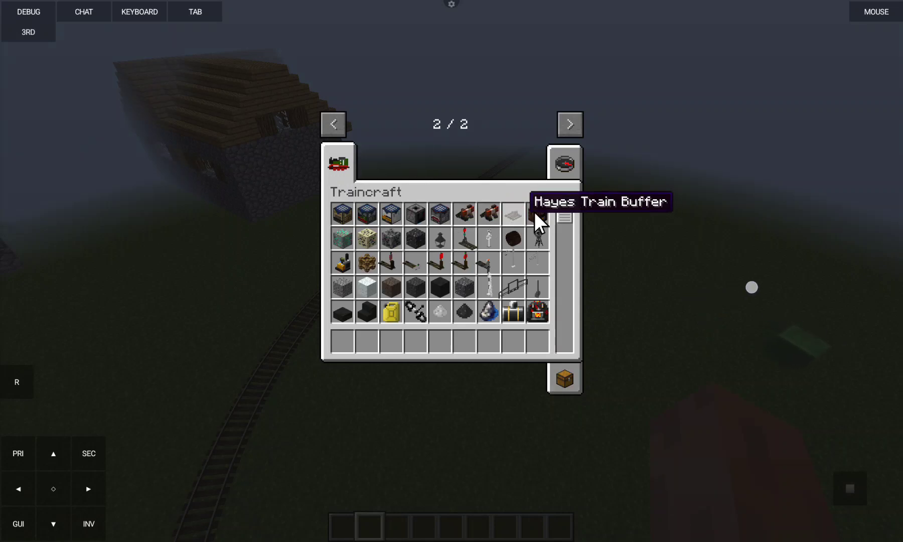
pyautogui.moveTo(569, 215)
pyautogui.mouseDown()
pyautogui.moveTo(571, 242)
pyautogui.moveTo(573, 233)
pyautogui.mouseUp()
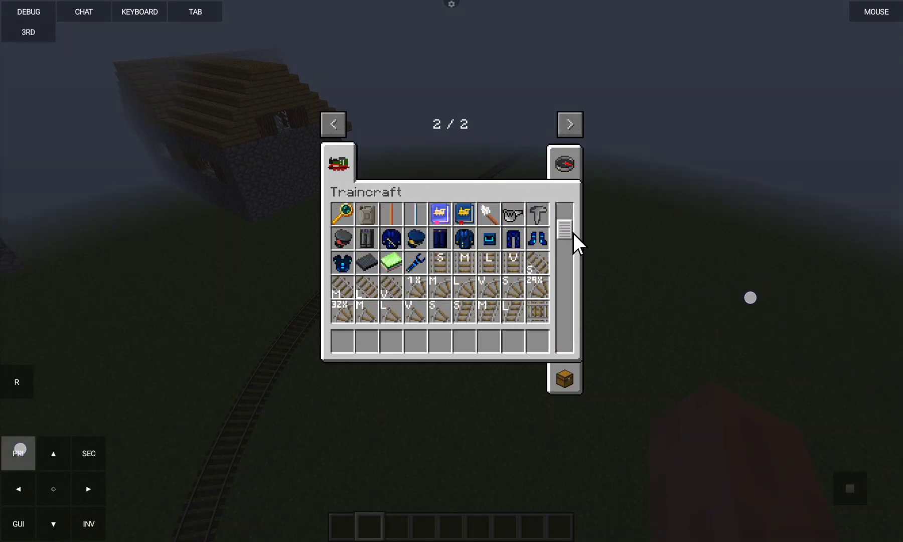
pyautogui.moveTo(573, 233)
pyautogui.mouseDown()
pyautogui.moveTo(575, 264)
pyautogui.moveTo(573, 254)
pyautogui.mouseUp()
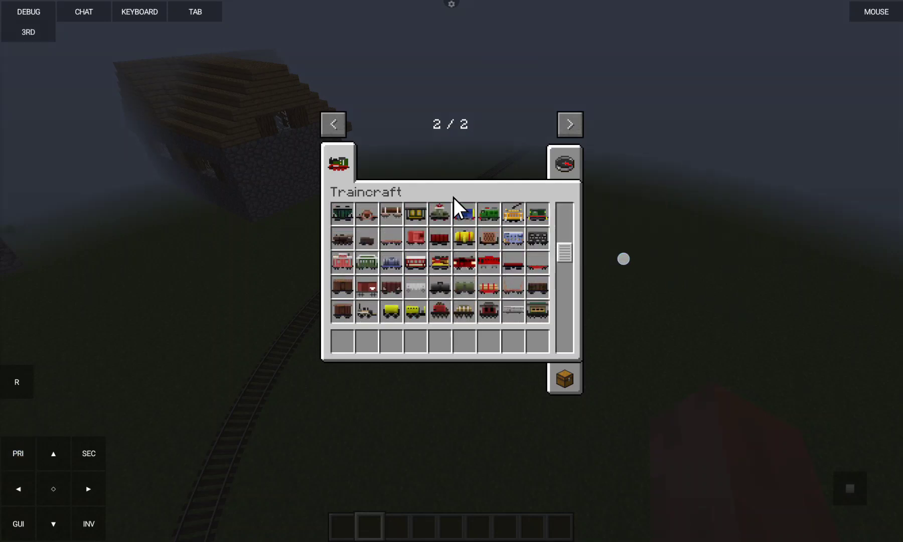
pyautogui.click(443, 210)
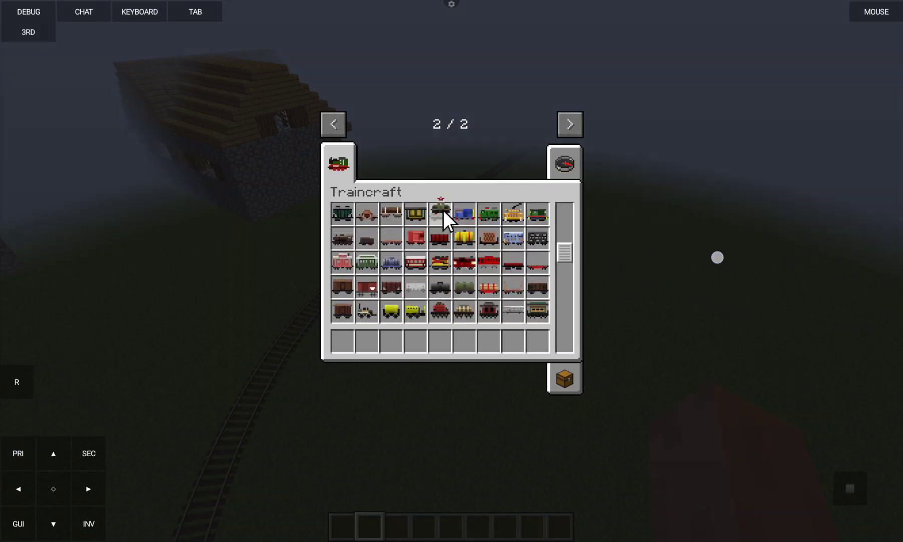
pyautogui.click(341, 339)
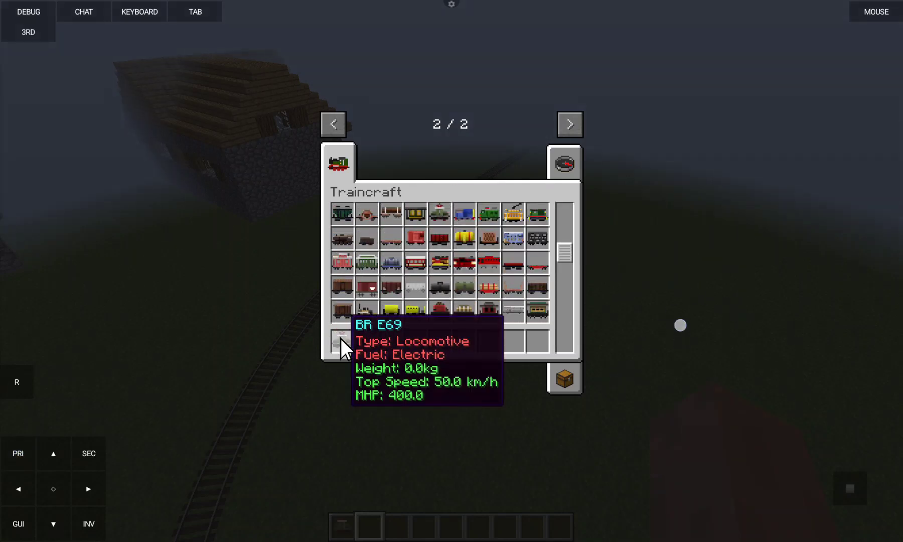
# Put a 64 redstone stack from the Redstone tab into hotbar slot 2, then head for the track
pyautogui.click(331, 130)
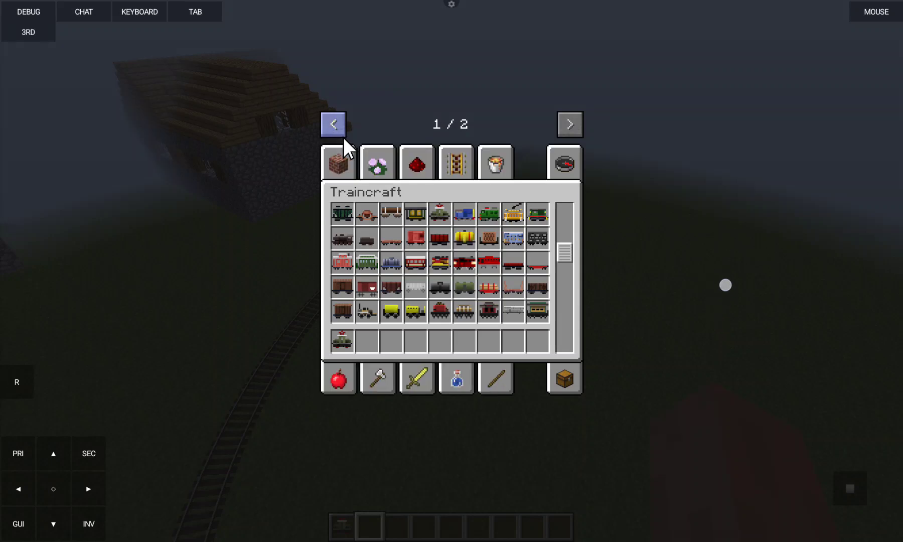
pyautogui.click(422, 164)
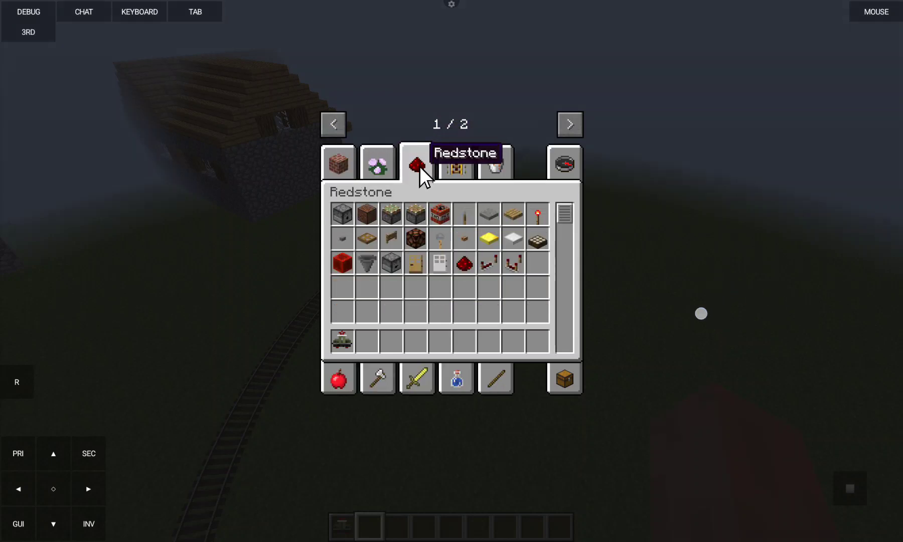
pyautogui.click(462, 262)
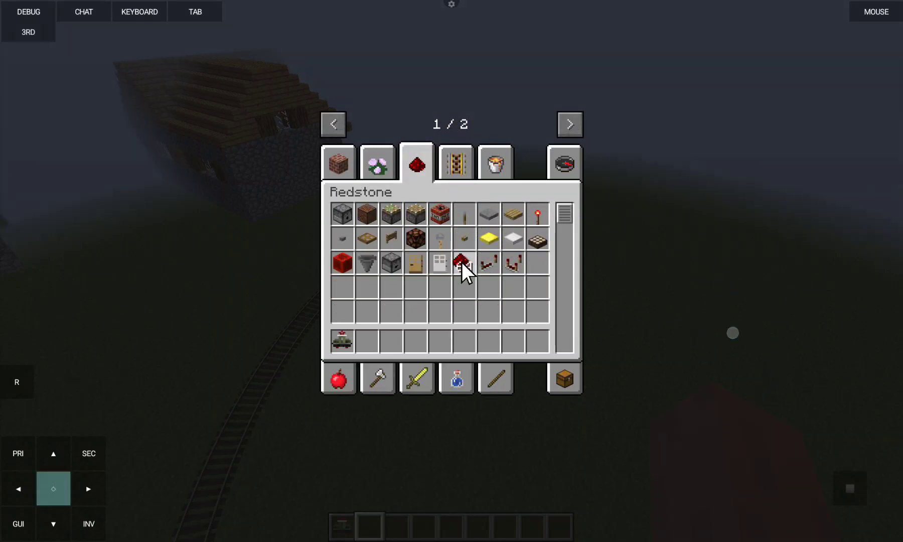
pyautogui.click(367, 338)
pyautogui.click(89, 523)
pyautogui.moveTo(552, 328)
pyautogui.mouseDown()
pyautogui.moveTo(689, 329)
pyautogui.moveTo(717, 303)
pyautogui.moveTo(772, 307)
pyautogui.moveTo(728, 317)
pyautogui.moveTo(720, 307)
pyautogui.moveTo(703, 333)
pyautogui.moveTo(725, 301)
pyautogui.mouseUp()
pyautogui.click(49, 453)
# Place the BR E69 from hotbar slot 1 onto the rails, board it, and open its control panel
pyautogui.click(342, 525)
pyautogui.click(53, 453)
pyautogui.rightClick(702, 335)
pyautogui.click(19, 479)
pyautogui.moveTo(783, 301)
pyautogui.mouseDown()
pyautogui.moveTo(810, 292)
pyautogui.moveTo(803, 312)
pyautogui.moveTo(751, 311)
pyautogui.mouseUp()
pyautogui.click(53, 453)
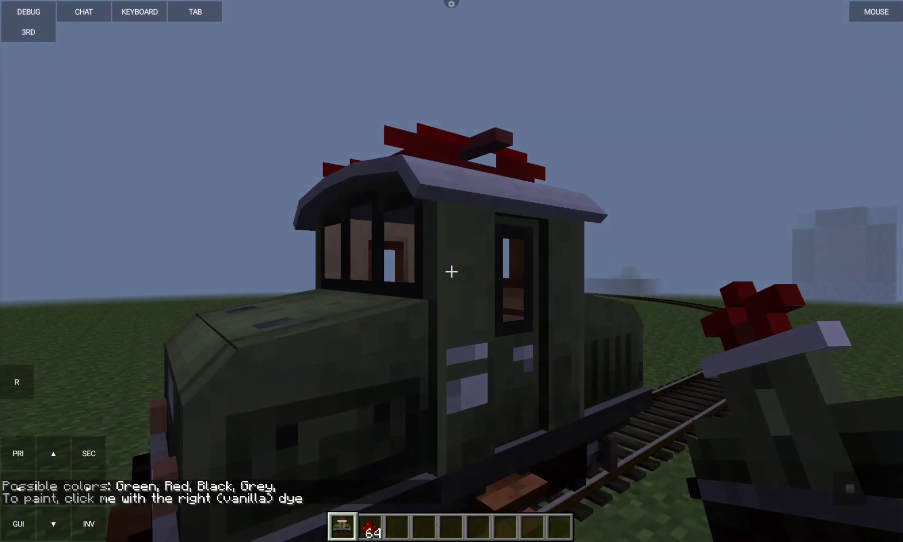
pyautogui.click(89, 453)
pyautogui.moveTo(532, 346)
pyautogui.mouseDown()
pyautogui.moveTo(594, 345)
pyautogui.moveTo(709, 312)
pyautogui.mouseUp()
pyautogui.click(17, 380)
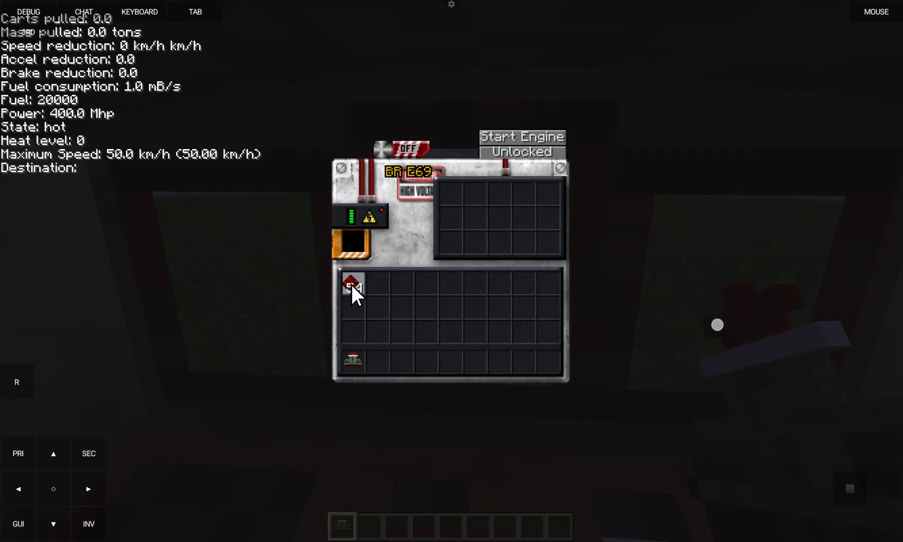
# Load the redstone into the locomotive's first slot for 20000 fuel, start the engine, and close the panel
pyautogui.click(352, 285)
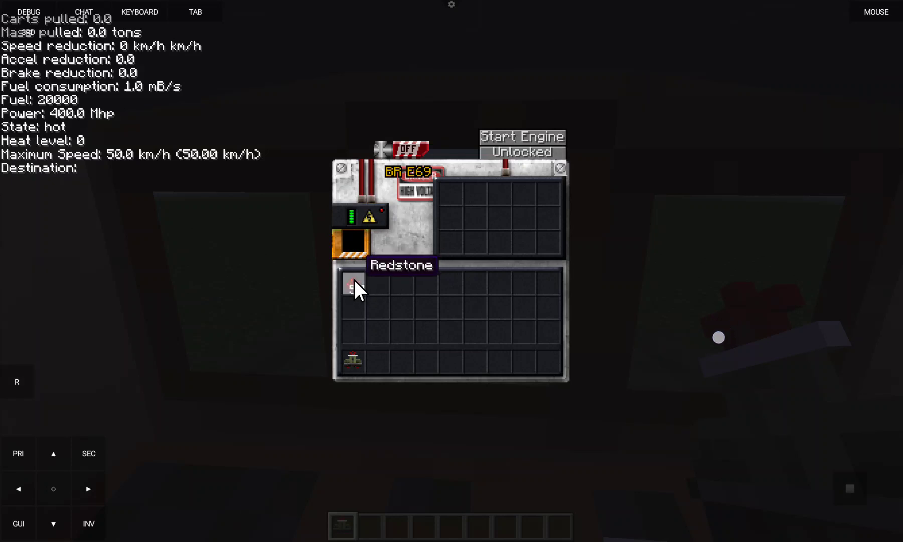
pyautogui.click(353, 281)
pyautogui.click(351, 283)
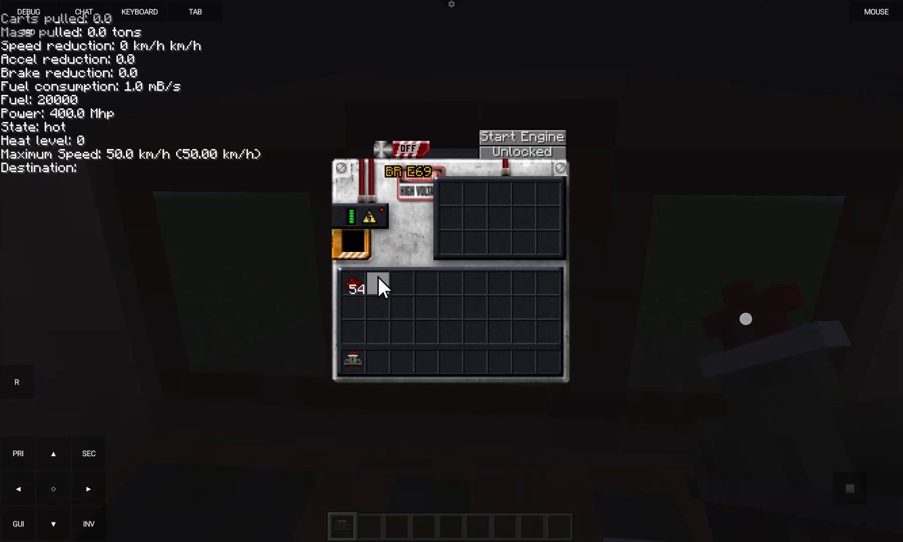
pyautogui.click(512, 136)
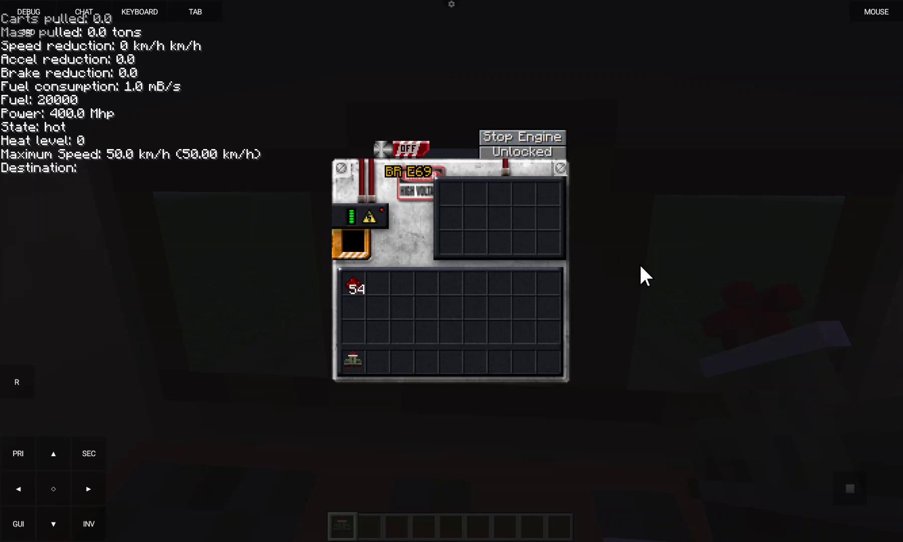
pyautogui.press('Escape')
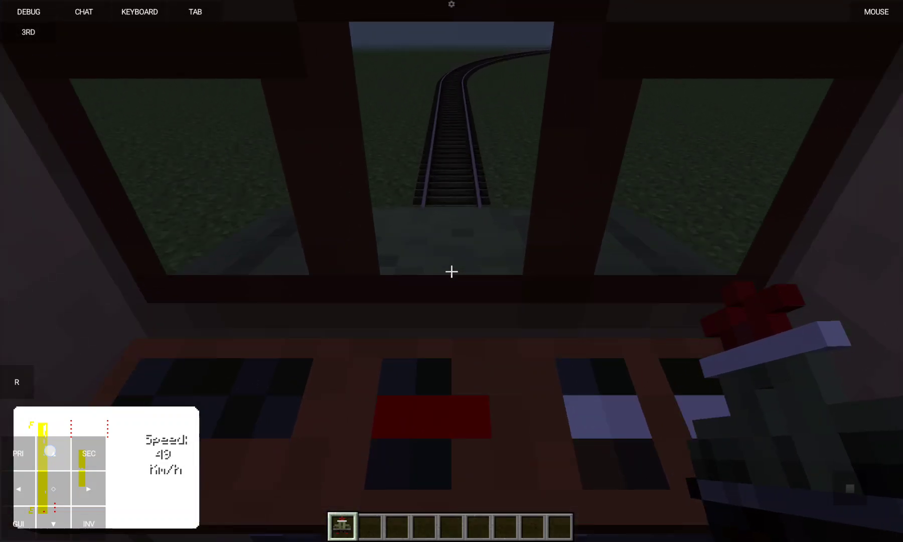
# Get off the moving locomotive, switch to an empty hand, and follow the train along the track
pyautogui.moveTo(713, 339)
pyautogui.mouseDown()
pyautogui.moveTo(732, 337)
pyautogui.moveTo(699, 342)
pyautogui.moveTo(778, 323)
pyautogui.moveTo(701, 327)
pyautogui.mouseUp()
pyautogui.click(53, 488)
pyautogui.moveTo(17, 476); pyautogui.dragTo(17, 477)
pyautogui.click(370, 526)
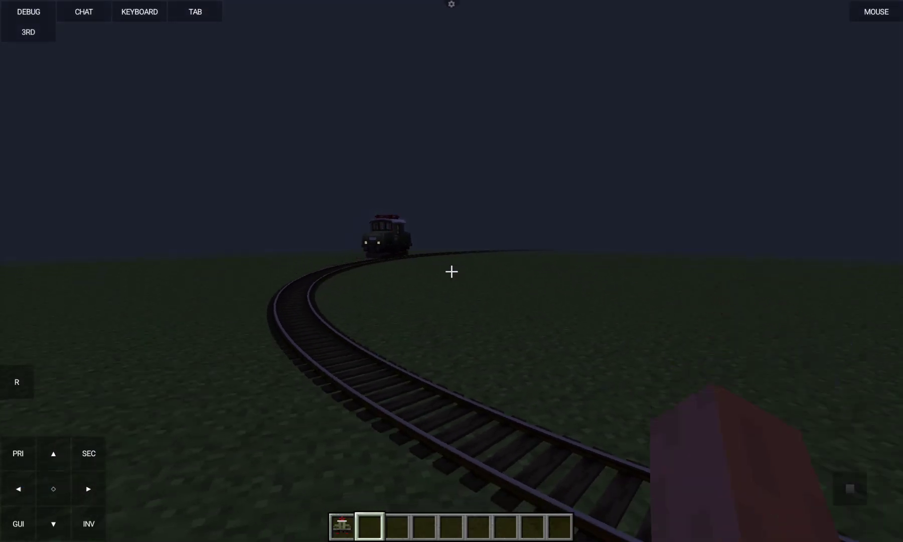
pyautogui.moveTo(687, 339)
pyautogui.mouseDown()
pyautogui.moveTo(733, 330)
pyautogui.moveTo(709, 323)
pyautogui.mouseUp()
pyautogui.moveTo(53, 453); pyautogui.dragTo(67, 447)
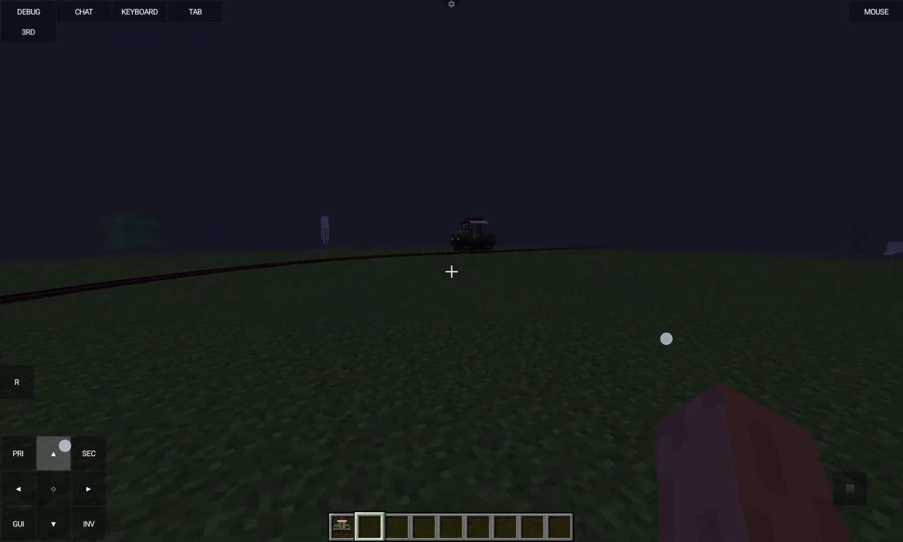
pyautogui.moveTo(723, 331)
pyautogui.mouseDown()
pyautogui.moveTo(671, 325)
pyautogui.moveTo(727, 321)
pyautogui.mouseUp()
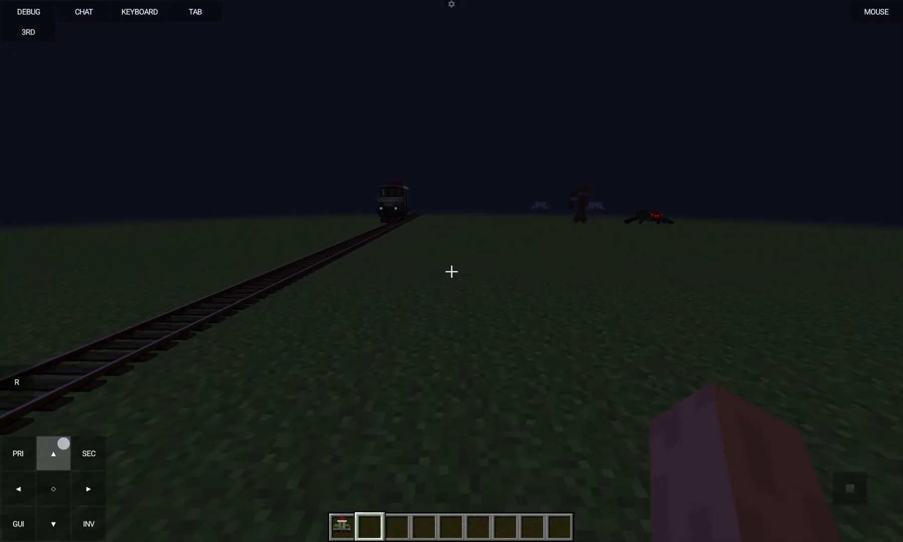
pyautogui.moveTo(725, 320)
pyautogui.mouseDown()
pyautogui.moveTo(736, 315)
pyautogui.moveTo(672, 309)
pyautogui.moveTo(729, 315)
pyautogui.moveTo(703, 313)
pyautogui.mouseUp()
# Hit the villager standing on the track out of the way
pyautogui.moveTo(64, 443); pyautogui.dragTo(86, 479)
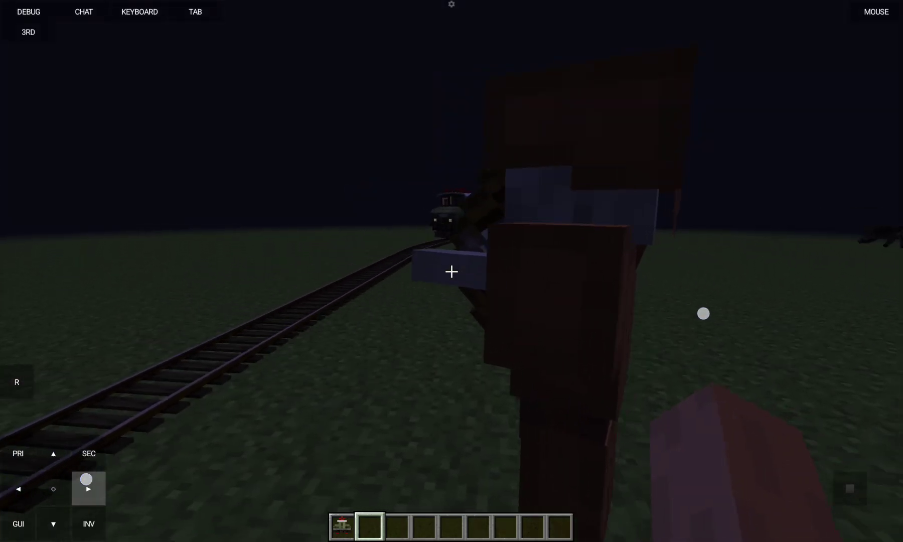
pyautogui.moveTo(704, 313)
pyautogui.mouseDown()
pyautogui.moveTo(621, 309)
pyautogui.moveTo(701, 299)
pyautogui.moveTo(671, 304)
pyautogui.mouseUp()
pyautogui.moveTo(86, 479); pyautogui.dragTo(34, 455)
pyautogui.moveTo(670, 304); pyautogui.dragTo(673, 302)
pyautogui.moveTo(34, 455); pyautogui.dragTo(34, 456)
pyautogui.moveTo(673, 302)
pyautogui.mouseDown()
pyautogui.moveTo(814, 343)
pyautogui.moveTo(749, 300)
pyautogui.moveTo(800, 325)
pyautogui.moveTo(786, 326)
pyautogui.moveTo(785, 316)
pyautogui.mouseUp()
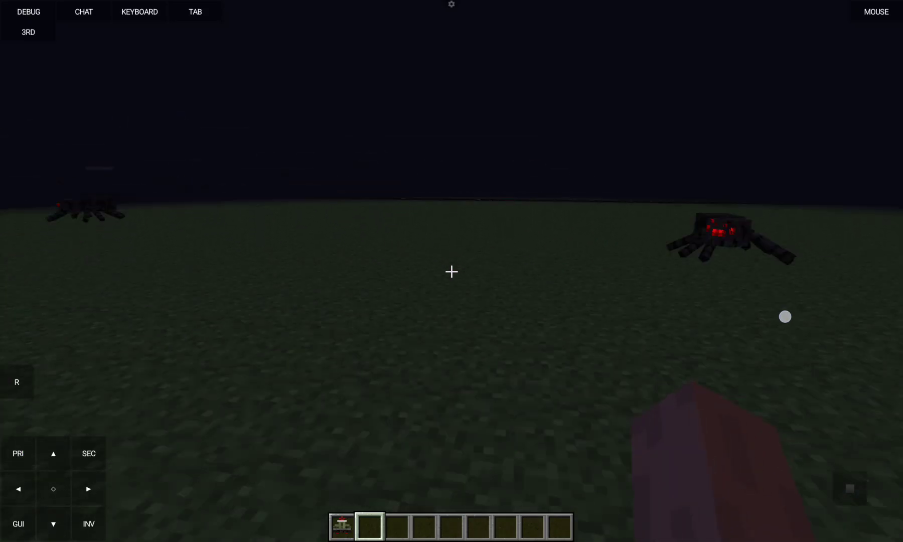
# Find the locomotive by the house and watch it in third-person rear view
pyautogui.moveTo(54, 447); pyautogui.dragTo(53, 447)
pyautogui.moveTo(785, 317); pyautogui.dragTo(756, 331)
pyautogui.moveTo(54, 447); pyautogui.dragTo(53, 446)
pyautogui.moveTo(757, 331); pyautogui.dragTo(704, 330)
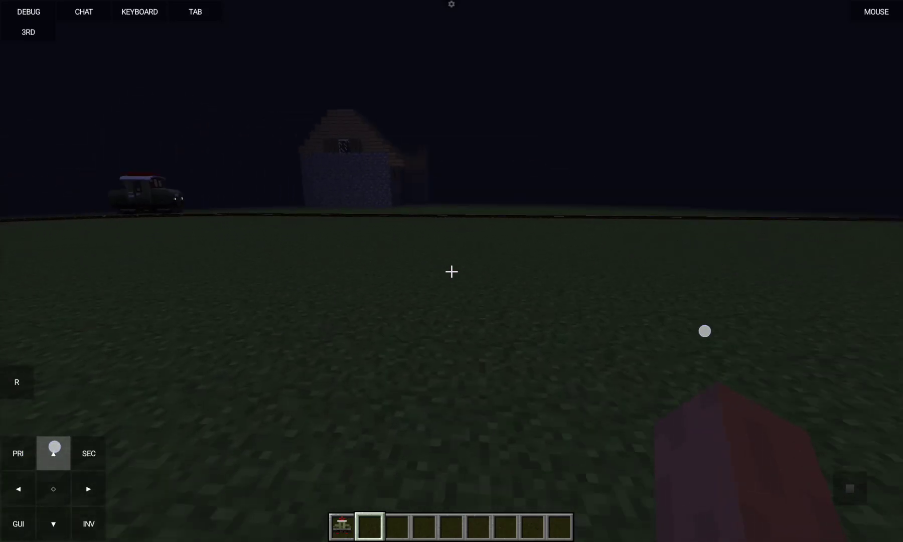
pyautogui.moveTo(54, 447); pyautogui.dragTo(53, 447)
pyautogui.moveTo(703, 331); pyautogui.dragTo(703, 329)
pyautogui.moveTo(54, 447); pyautogui.dragTo(54, 447)
pyautogui.moveTo(705, 326)
pyautogui.mouseDown()
pyautogui.moveTo(792, 316)
pyautogui.moveTo(766, 314)
pyautogui.moveTo(764, 328)
pyautogui.mouseUp()
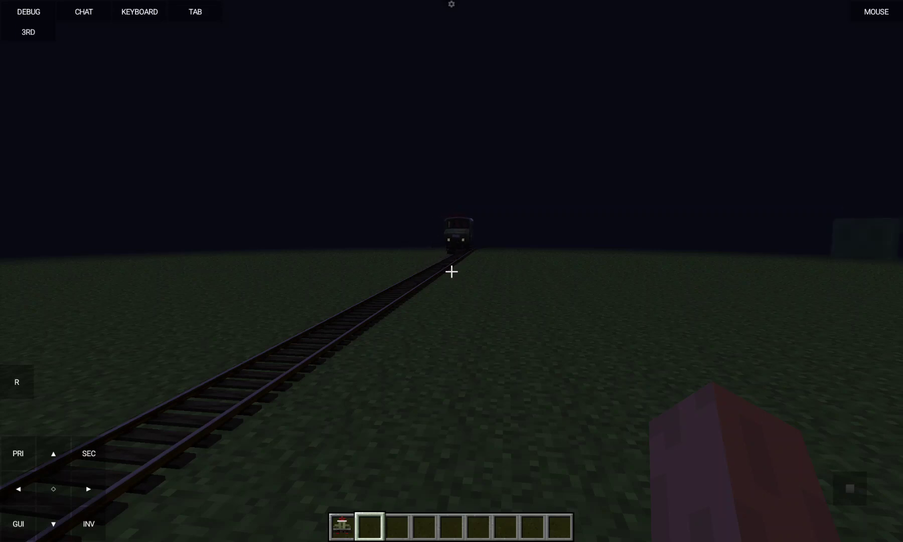
pyautogui.click(28, 32)
# Switch to the front-facing third-person camera and start walking along the track
pyautogui.click(28, 31)
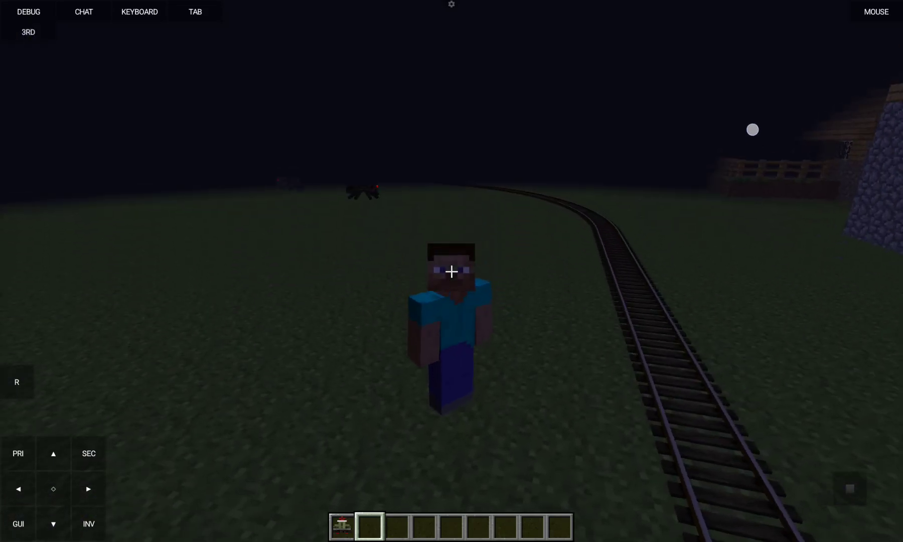
pyautogui.moveTo(753, 130); pyautogui.dragTo(753, 130)
pyautogui.moveTo(53, 488); pyautogui.dragTo(54, 487)
pyautogui.moveTo(748, 313); pyautogui.dragTo(748, 312)
pyautogui.moveTo(54, 486); pyautogui.dragTo(56, 486)
pyautogui.moveTo(748, 313)
pyautogui.mouseDown()
pyautogui.moveTo(712, 302)
pyautogui.moveTo(667, 314)
pyautogui.mouseUp()
# Turn the view away from the track toward the spiders on the grass
pyautogui.moveTo(57, 485); pyautogui.dragTo(58, 485)
pyautogui.moveTo(667, 315); pyautogui.dragTo(713, 301)
pyautogui.moveTo(58, 485); pyautogui.dragTo(59, 486)
pyautogui.moveTo(714, 301); pyautogui.dragTo(716, 346)
pyautogui.moveTo(59, 485); pyautogui.dragTo(67, 484)
pyautogui.moveTo(716, 347); pyautogui.dragTo(721, 362)
pyautogui.moveTo(67, 483); pyautogui.dragTo(67, 483)
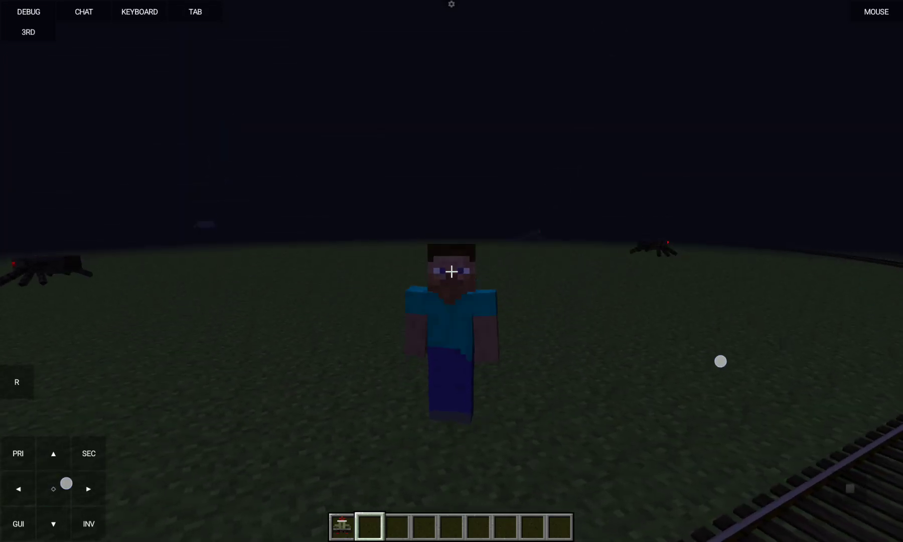
# Tilt the camera while walking a little further beside the track
pyautogui.moveTo(720, 362); pyautogui.dragTo(720, 351)
pyautogui.moveTo(67, 483); pyautogui.dragTo(61, 486)
pyautogui.moveTo(720, 352); pyautogui.dragTo(720, 351)
pyautogui.moveTo(61, 485); pyautogui.dragTo(63, 485)
pyautogui.moveTo(721, 352); pyautogui.dragTo(721, 351)
pyautogui.moveTo(63, 486); pyautogui.dragTo(64, 492)
pyautogui.moveTo(720, 352); pyautogui.dragTo(720, 351)
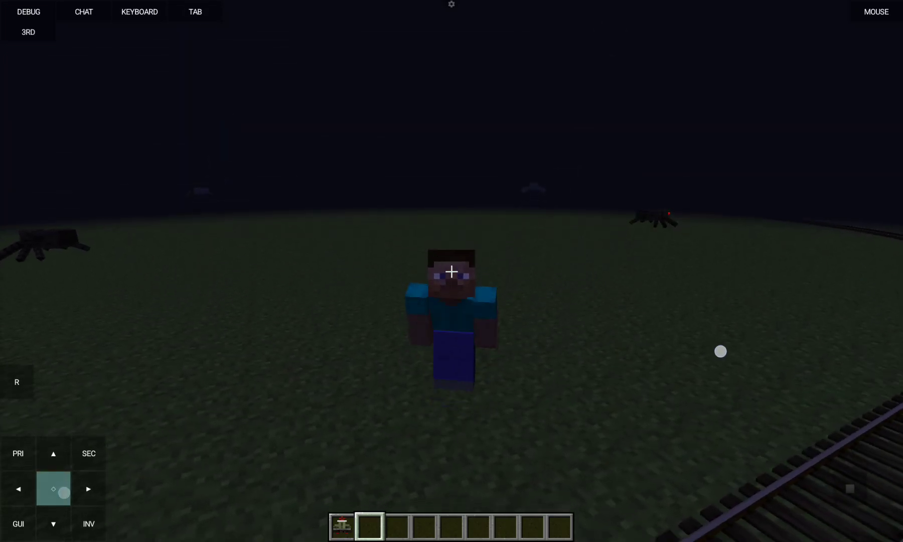
pyautogui.moveTo(64, 492); pyautogui.dragTo(59, 490)
pyautogui.moveTo(720, 352); pyautogui.dragTo(719, 349)
pyautogui.moveTo(59, 489); pyautogui.dragTo(59, 490)
pyautogui.moveTo(720, 349); pyautogui.dragTo(722, 348)
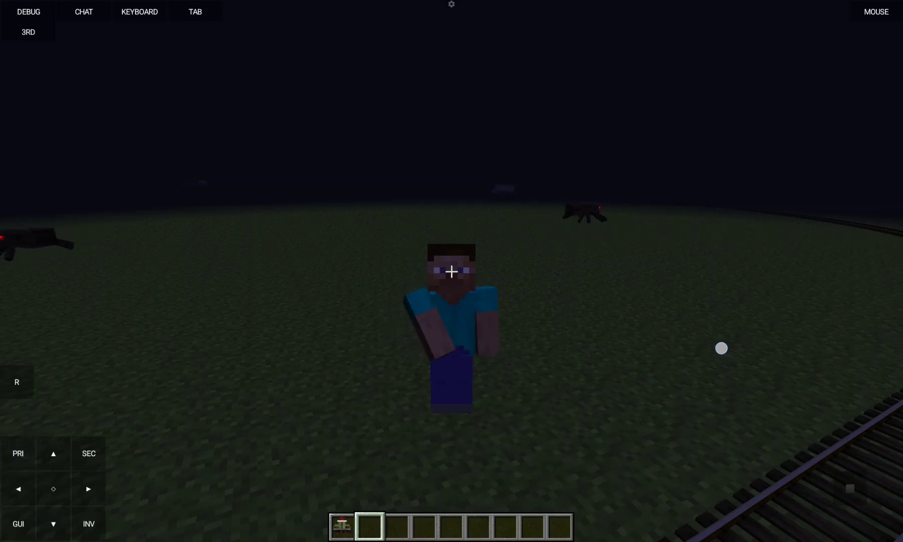
# Keep walking across the night-time grass, turning the view while moving forward
pyautogui.moveTo(52, 488); pyautogui.dragTo(52, 488)
pyautogui.moveTo(722, 347); pyautogui.dragTo(722, 345)
pyautogui.moveTo(52, 488); pyautogui.dragTo(54, 488)
pyautogui.moveTo(722, 345); pyautogui.dragTo(722, 346)
pyautogui.moveTo(54, 488); pyautogui.dragTo(53, 487)
pyautogui.moveTo(722, 345); pyautogui.dragTo(722, 346)
pyautogui.moveTo(53, 487); pyautogui.dragTo(53, 483)
pyautogui.moveTo(721, 345); pyautogui.dragTo(722, 346)
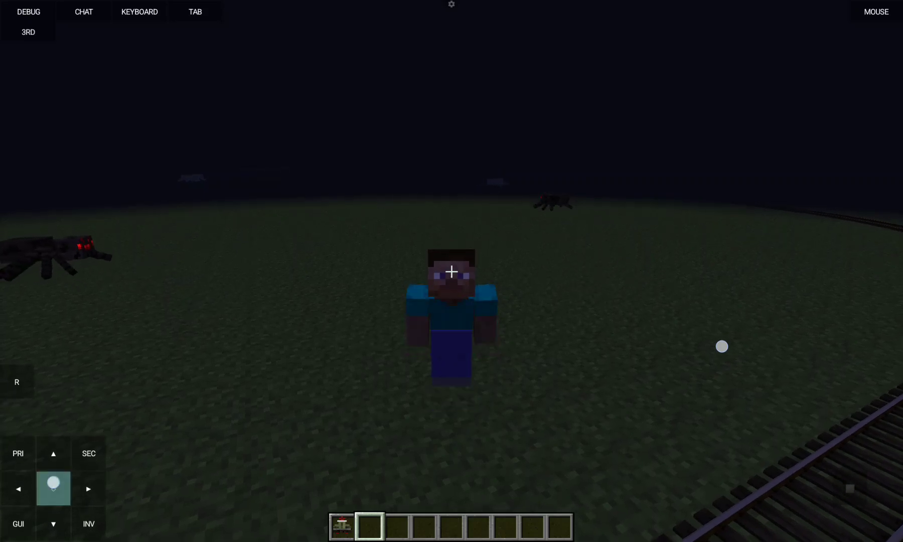
pyautogui.moveTo(53, 482); pyautogui.dragTo(56, 488)
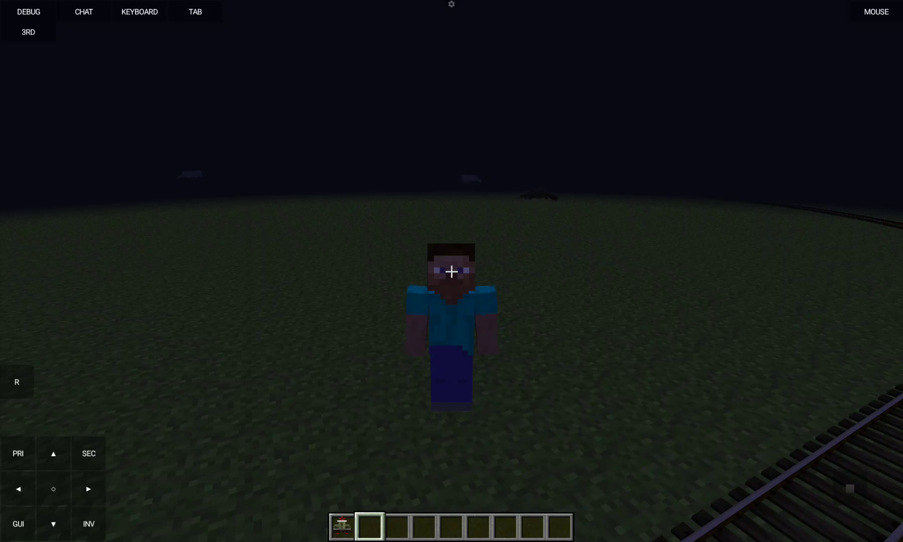
pyautogui.moveTo(850, 489); pyautogui.dragTo(846, 487)
pyautogui.moveTo(53, 487); pyautogui.dragTo(53, 488)
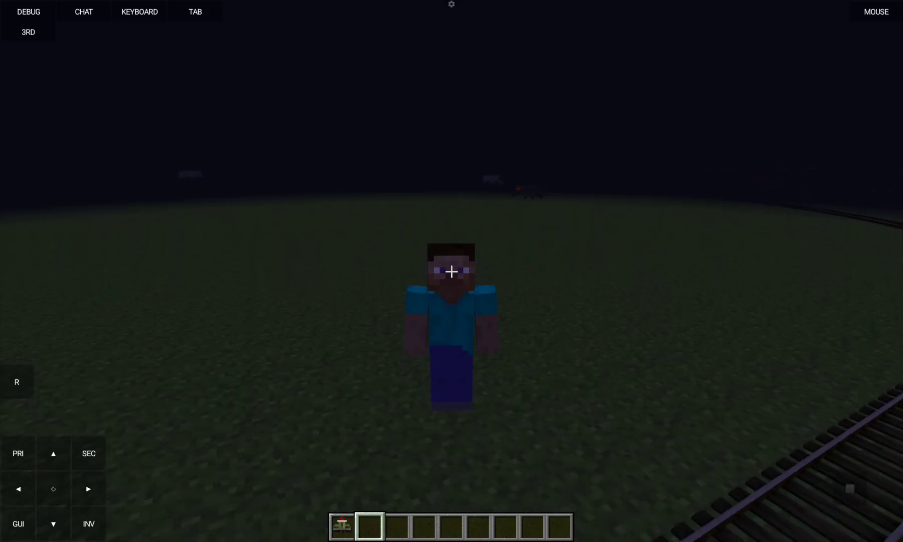